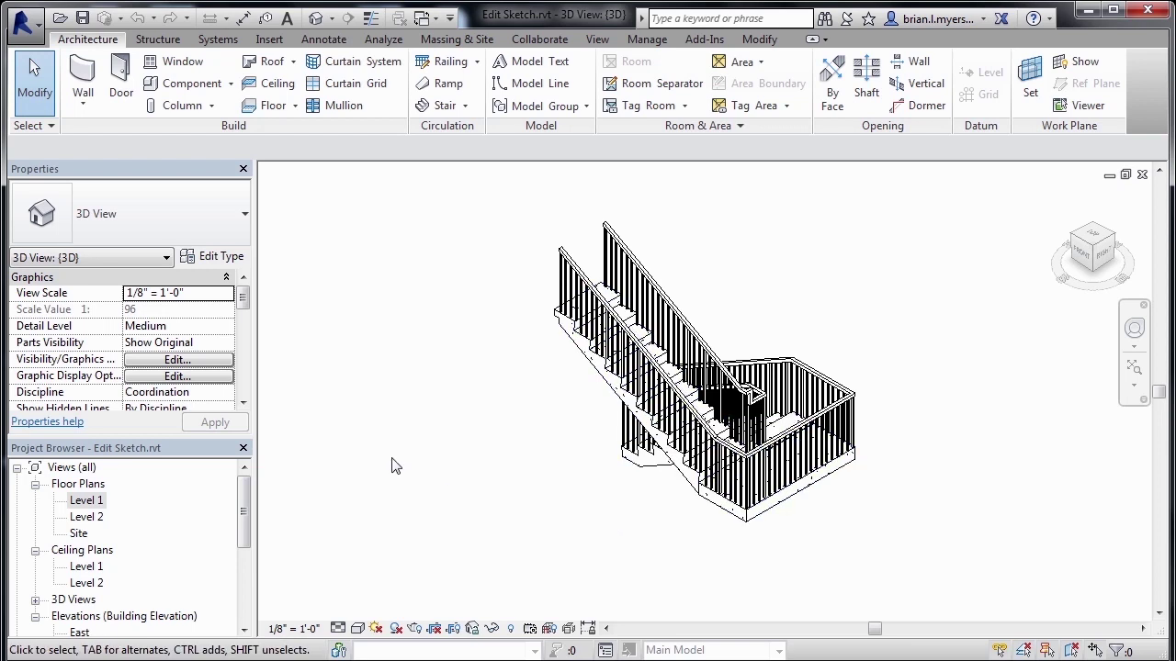
Open the Level 1 floor plan and zoom in on the precast U-shaped stair.
double_click(88, 502)
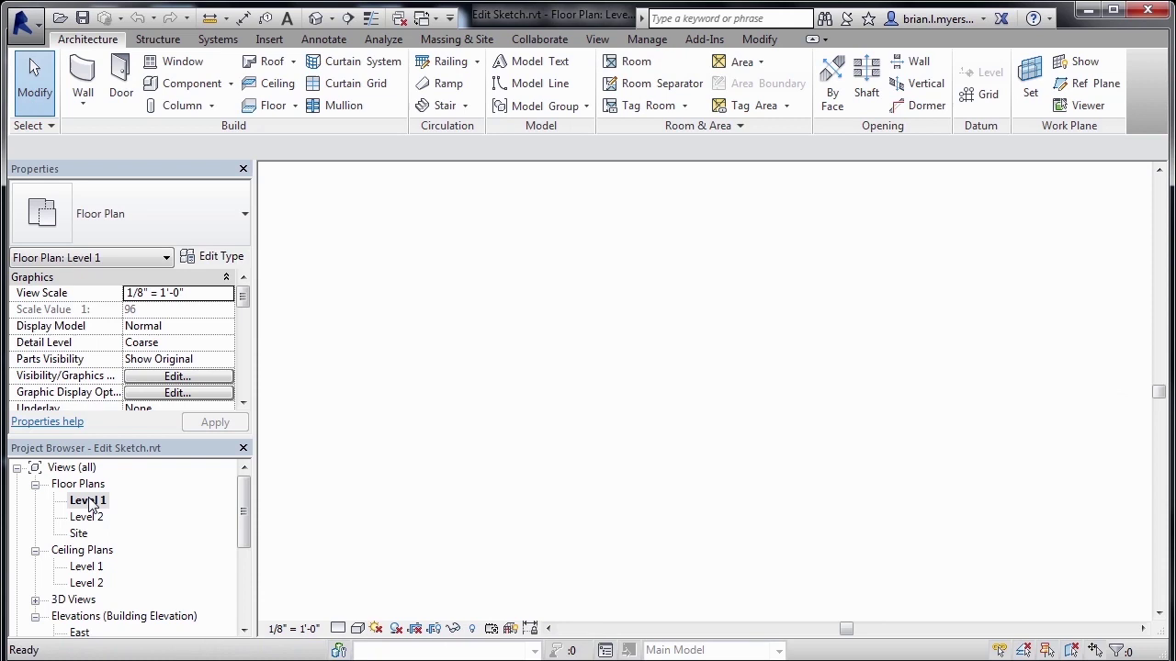
click(590, 388)
scroll(590, 388, up, 5)
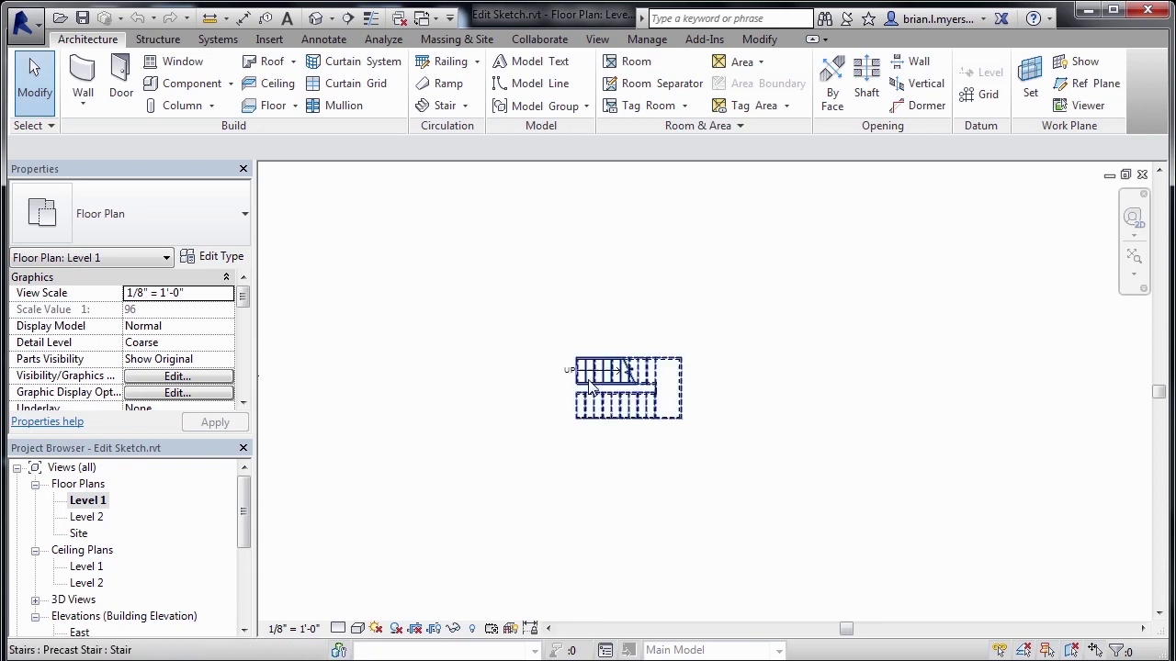
scroll(787, 425, up, 1)
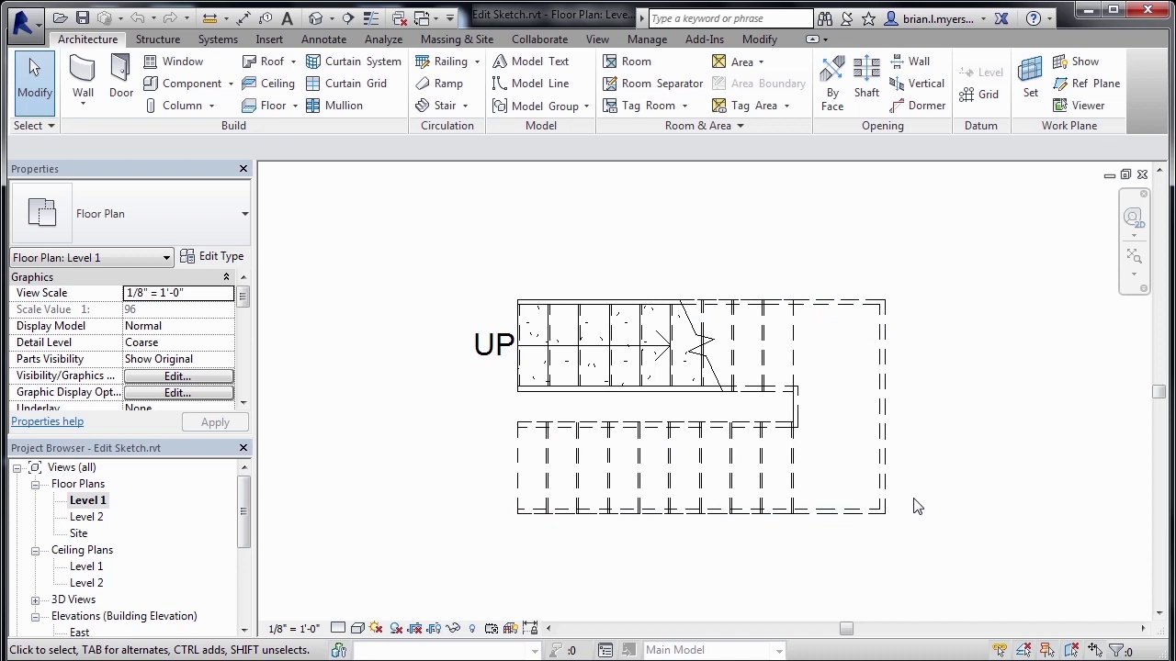
Select the precast stair and enter Edit Stairs, exposing runs 1–9 and 10–18 with the landing.
click(762, 351)
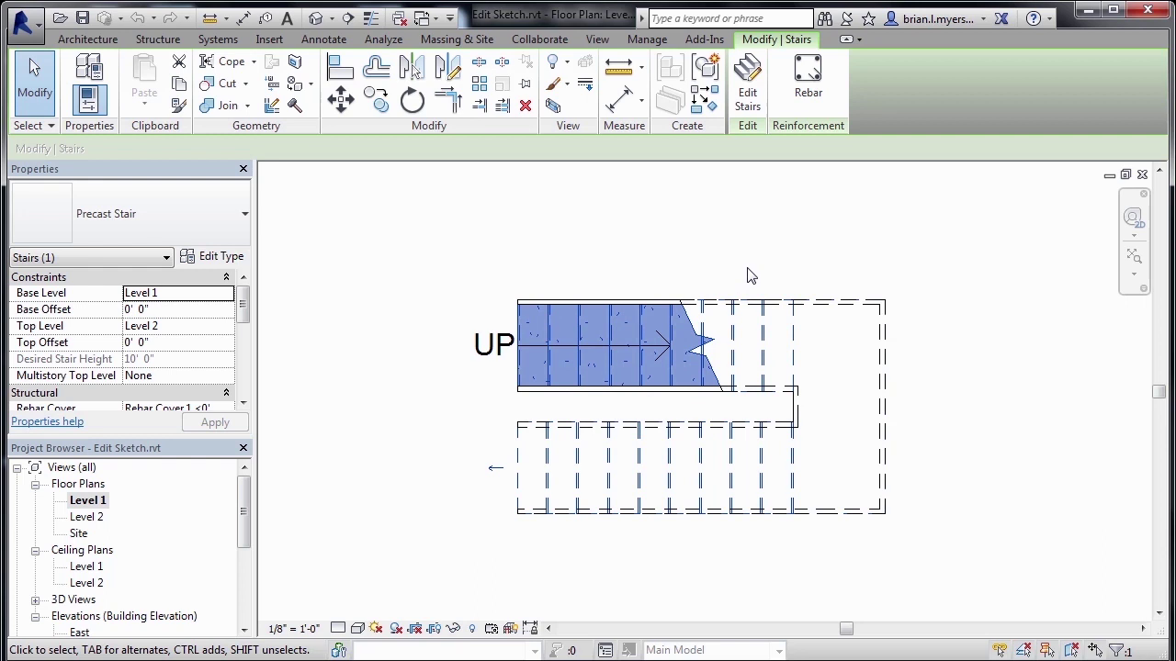
click(749, 106)
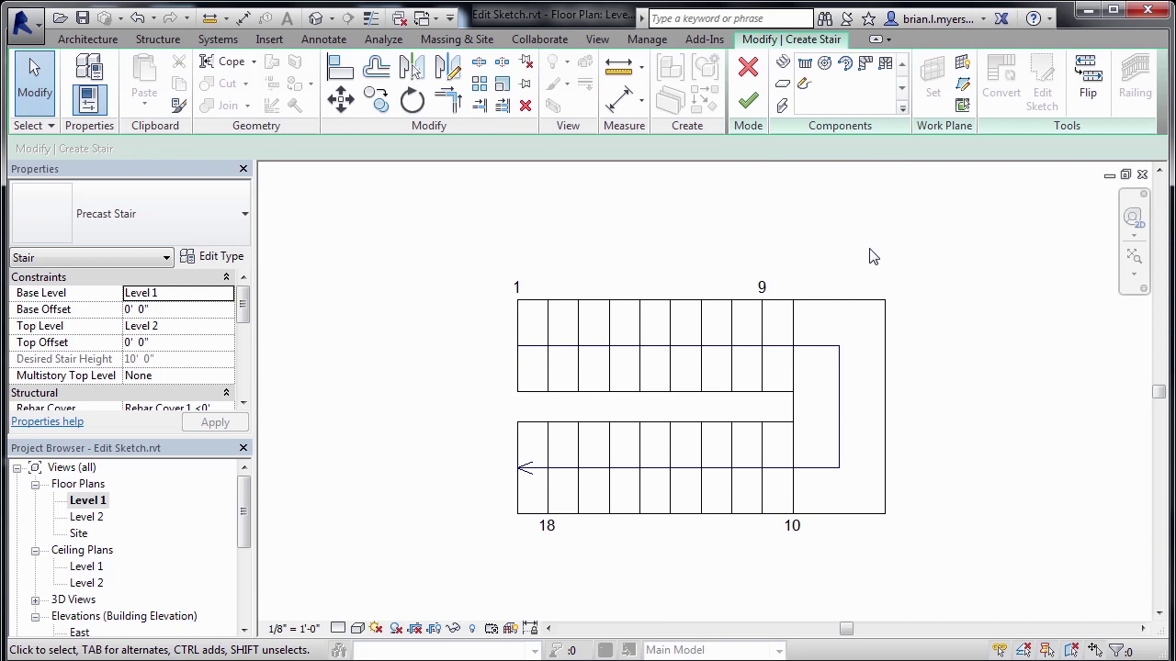
Convert the upper run (risers 1–9) to a custom sketch-based run and dismiss the irreversibility warning.
click(580, 309)
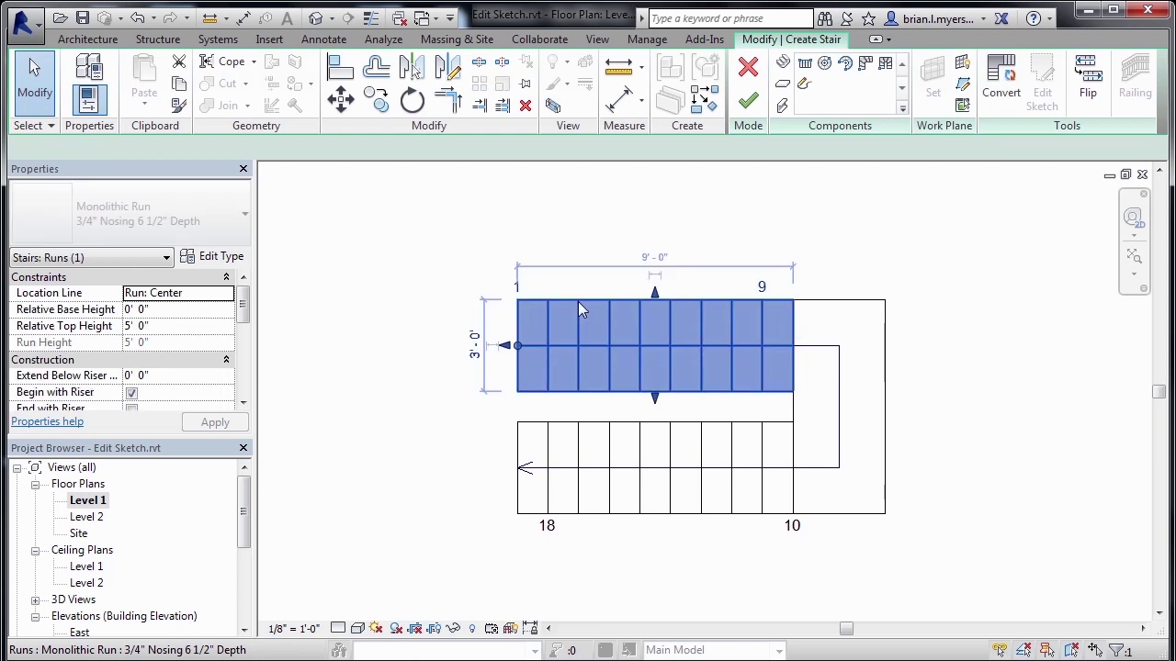
click(1001, 91)
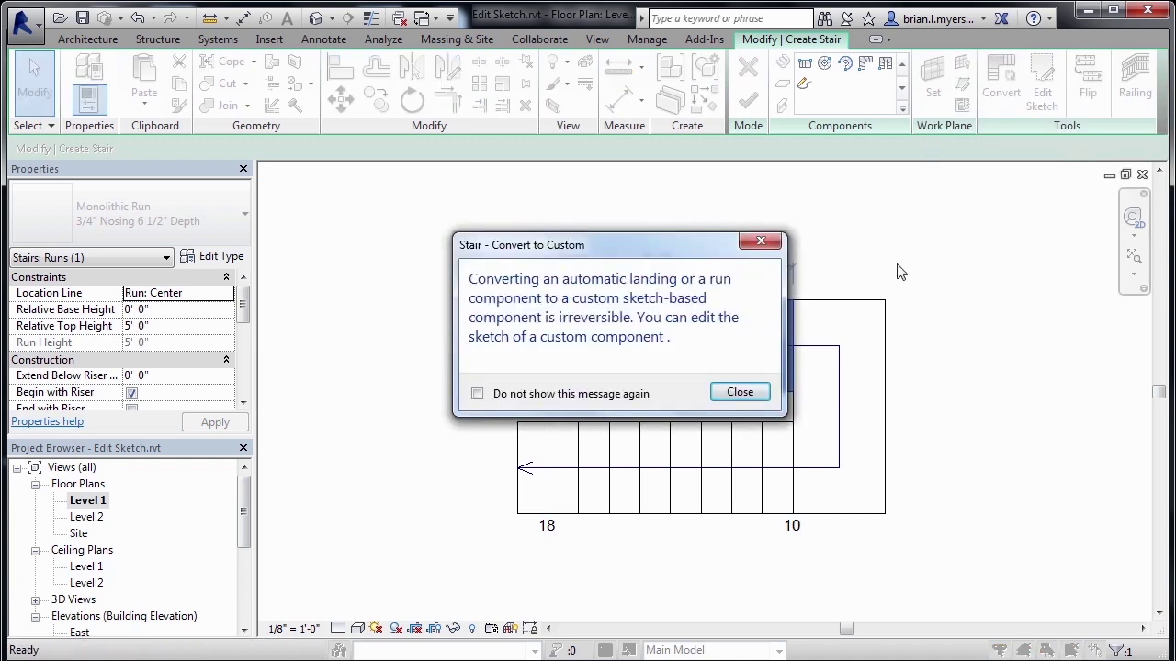
drag(630, 256, 917, 263)
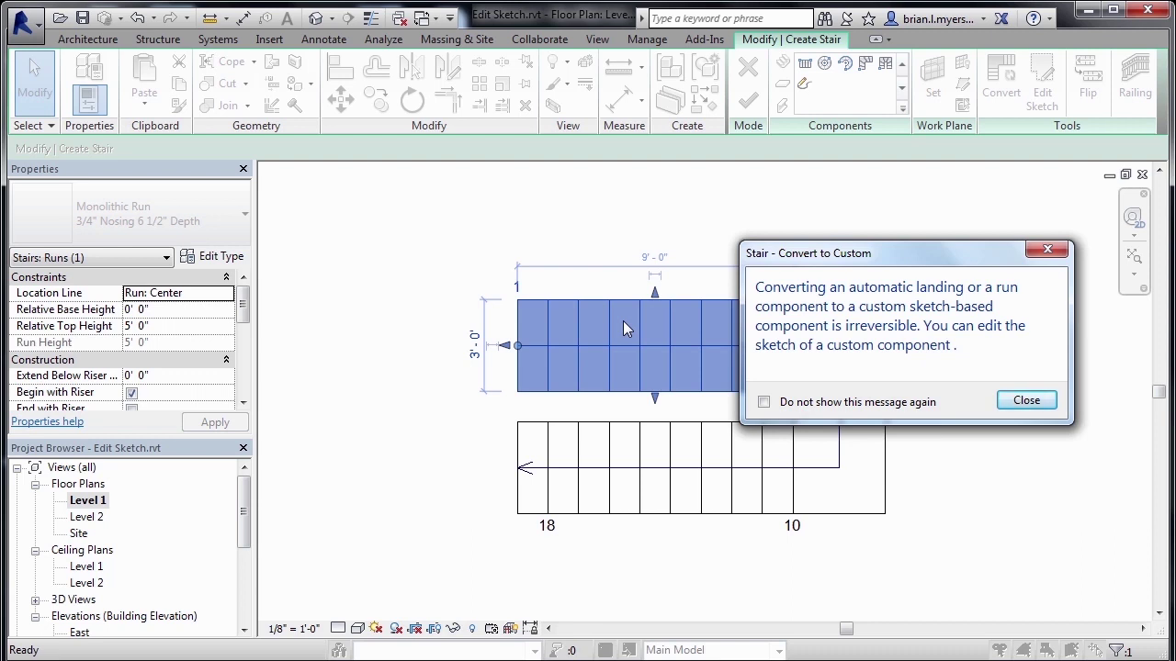
click(1039, 401)
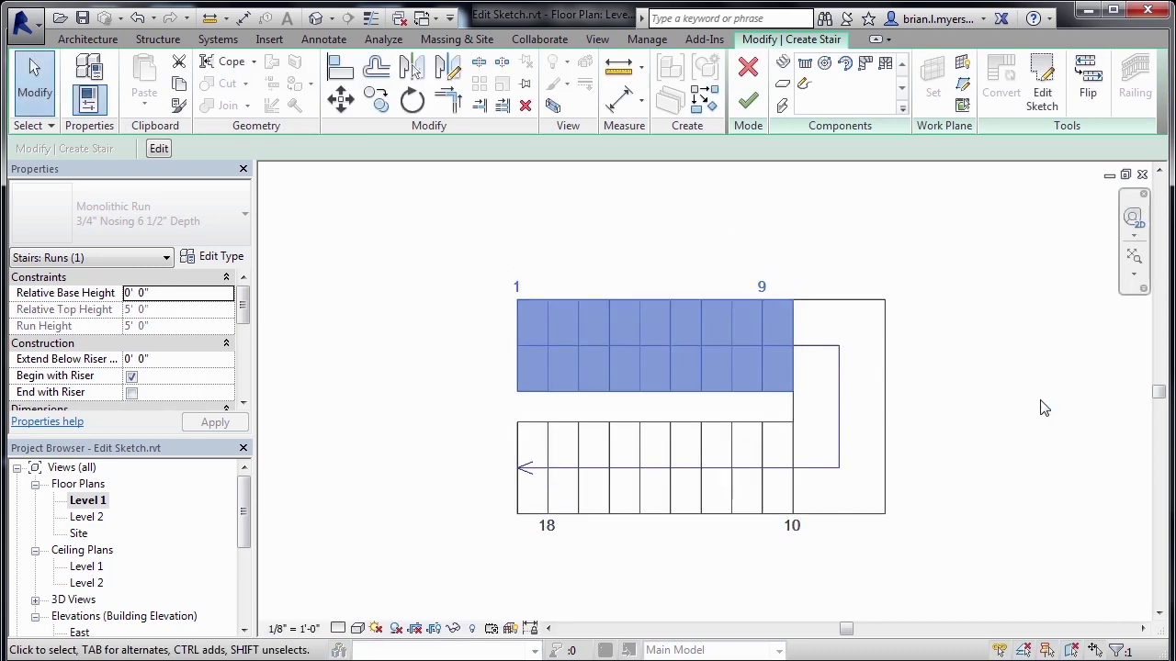
In the run's sketch, draw a Start-End-Radius arc boundary flaring out from the first riser corner.
click(1043, 103)
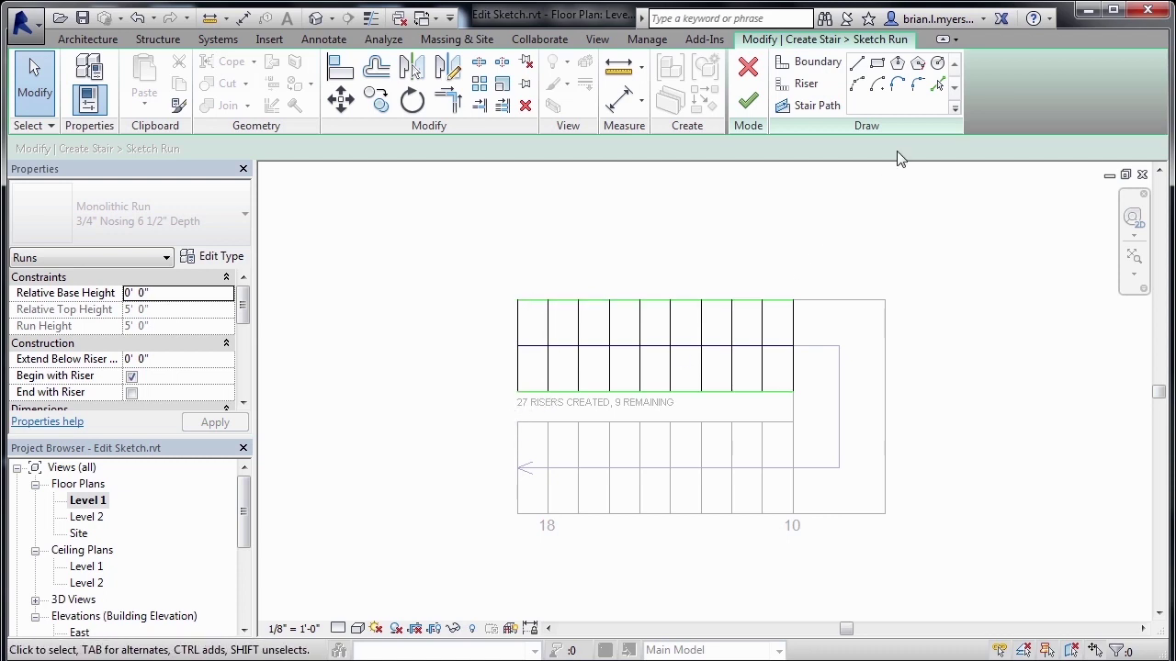
click(802, 66)
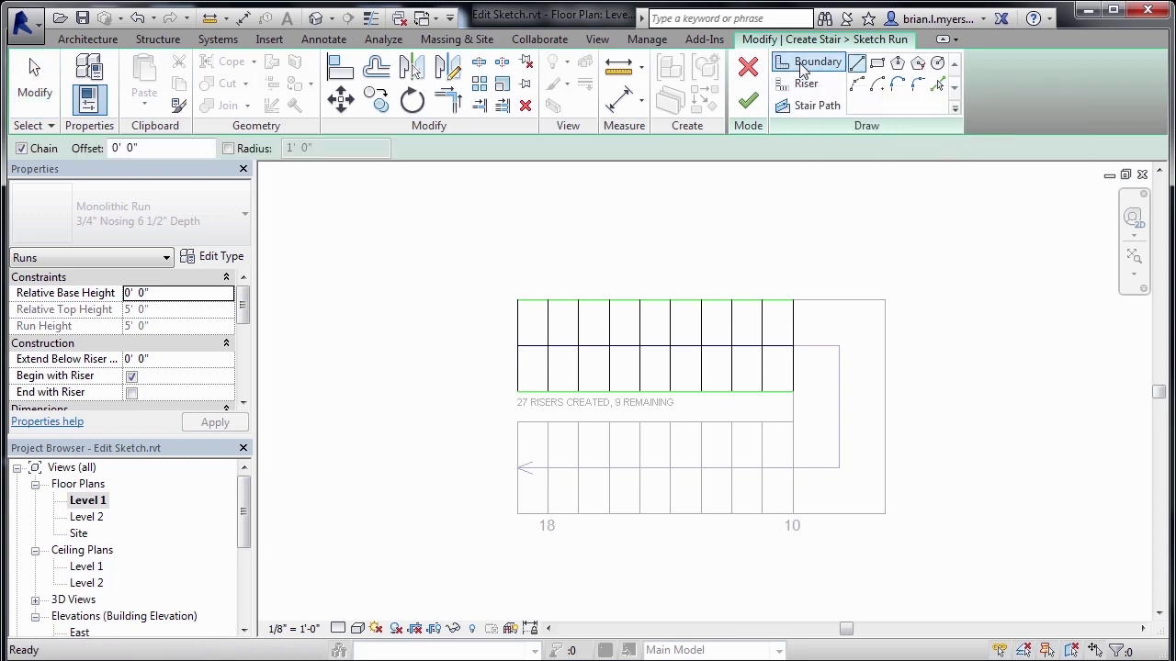
click(856, 86)
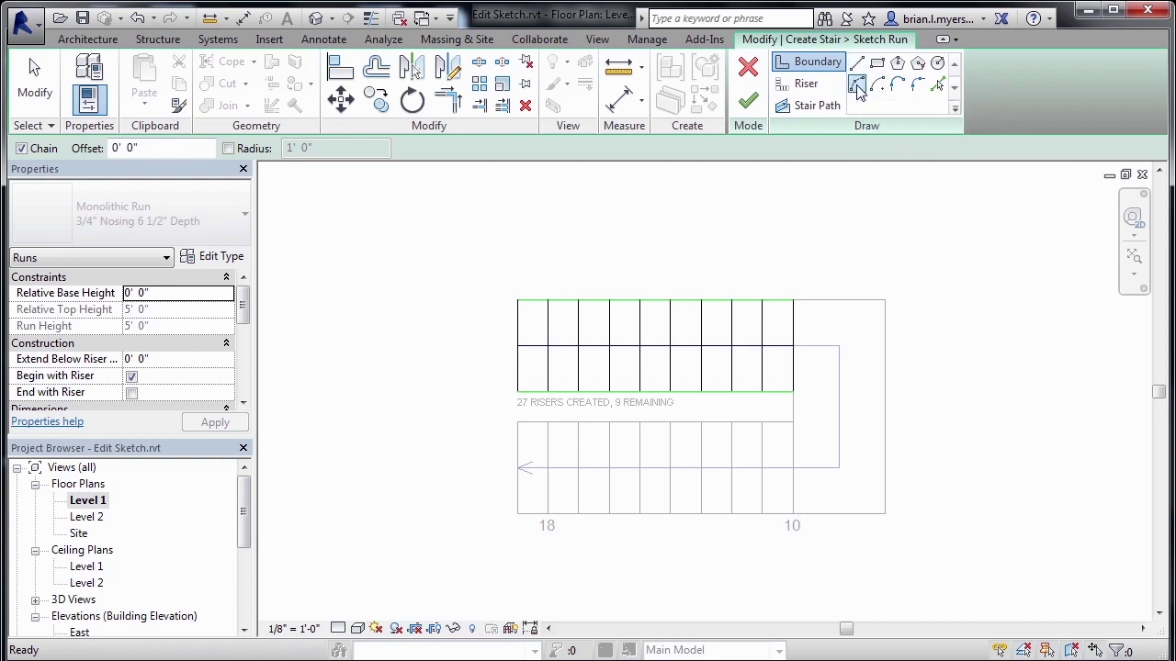
click(547, 300)
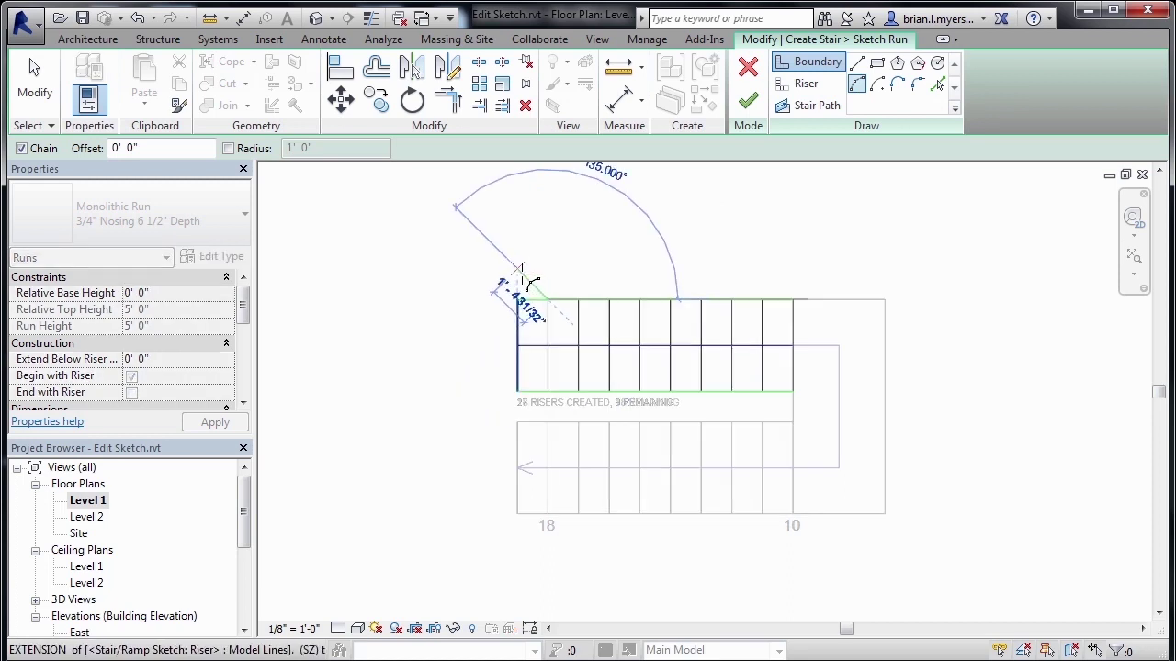
click(527, 281)
scroll(529, 287, up, 5)
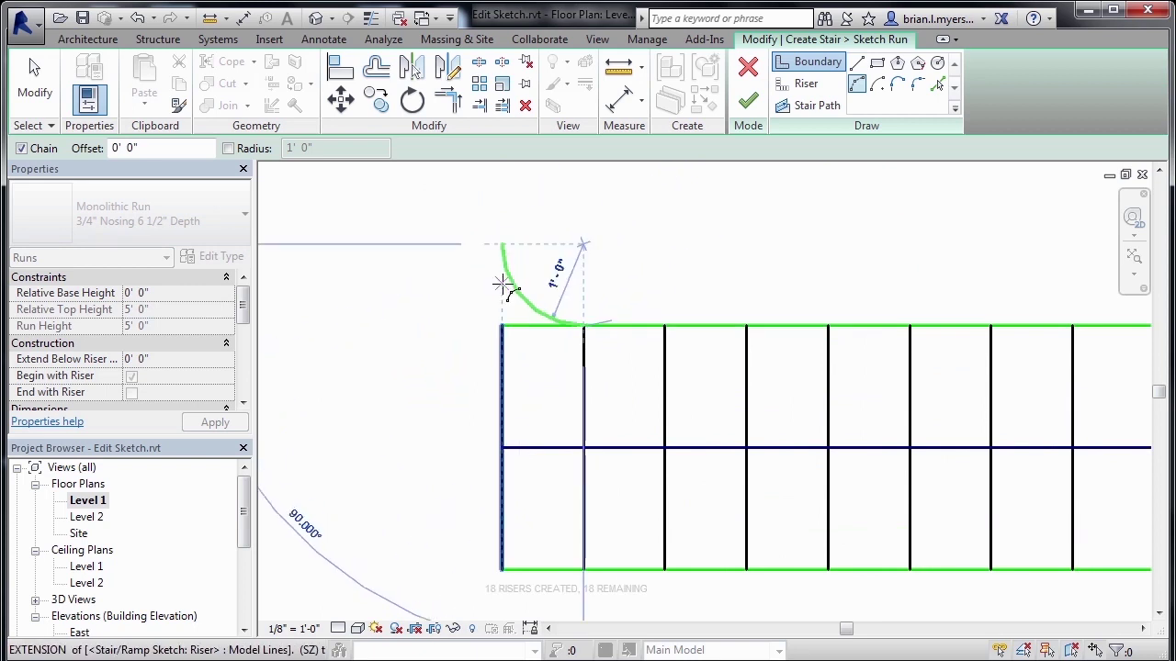
click(515, 281)
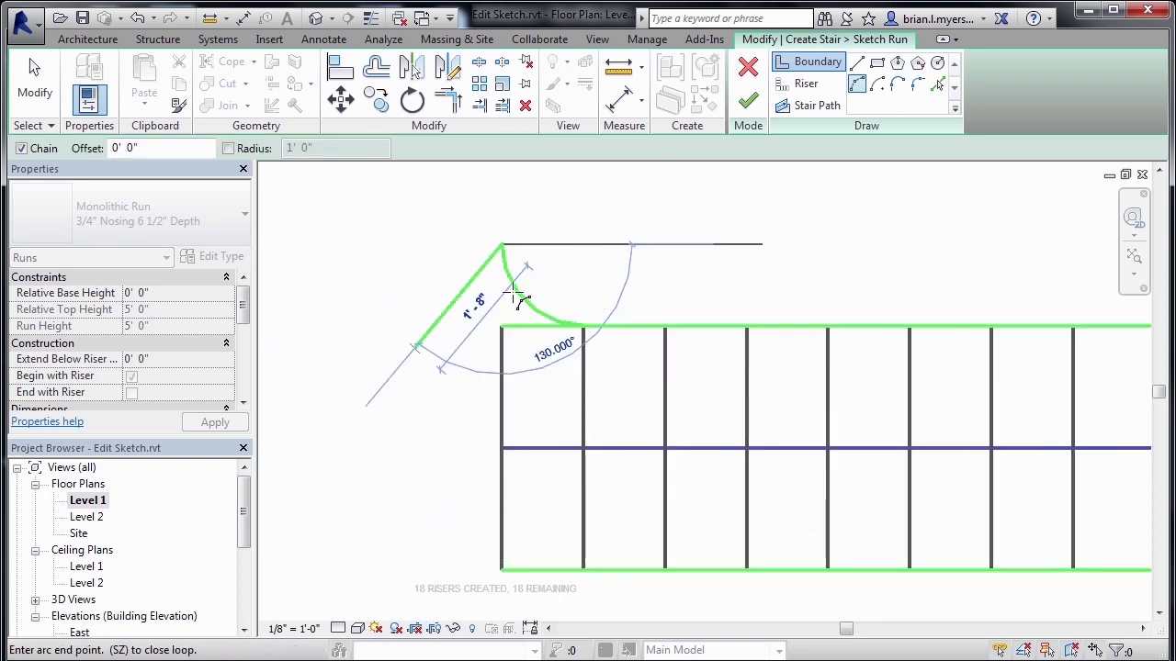
scroll(496, 287, down, 3)
scroll(505, 276, up, 1)
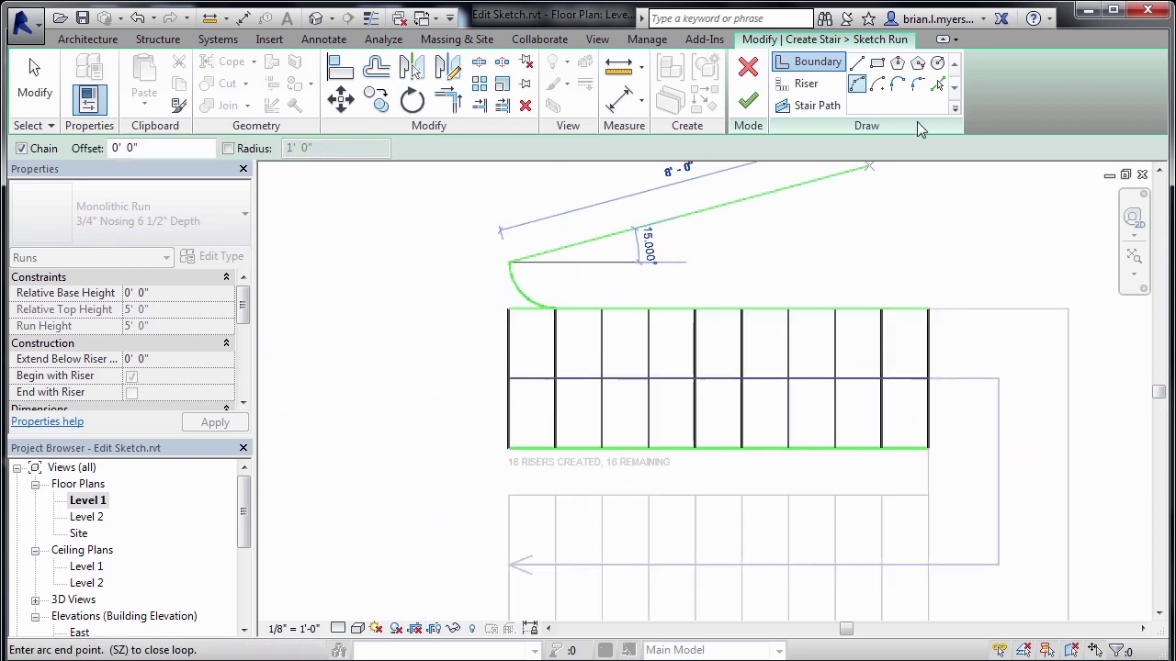
click(857, 64)
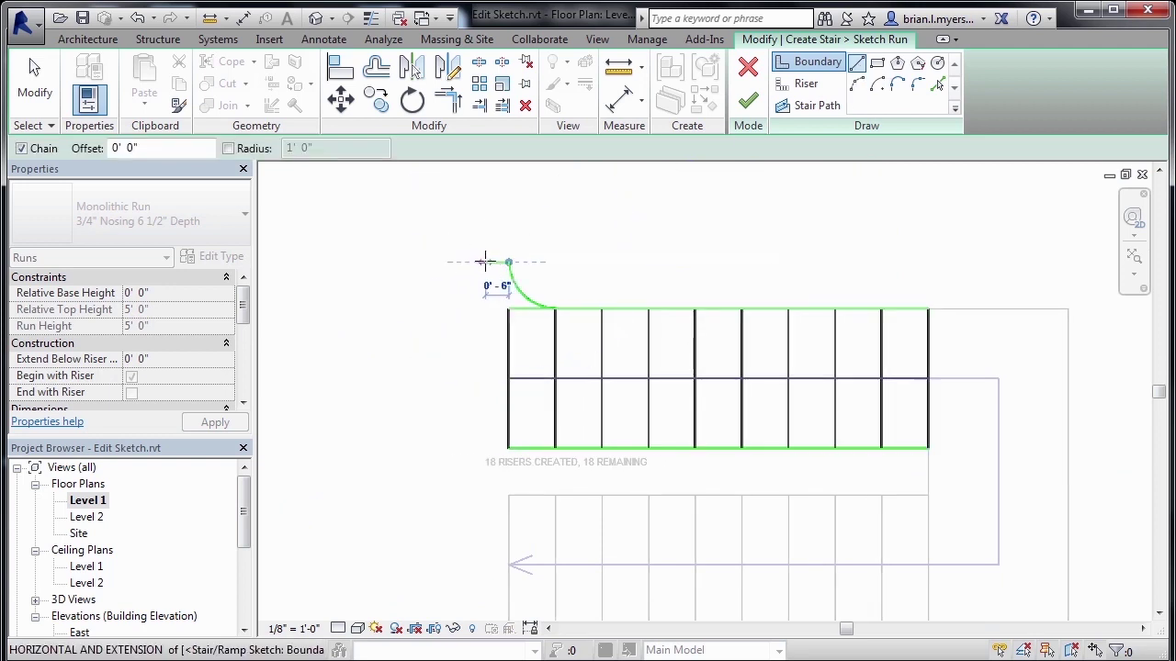
scroll(484, 262, up, 3)
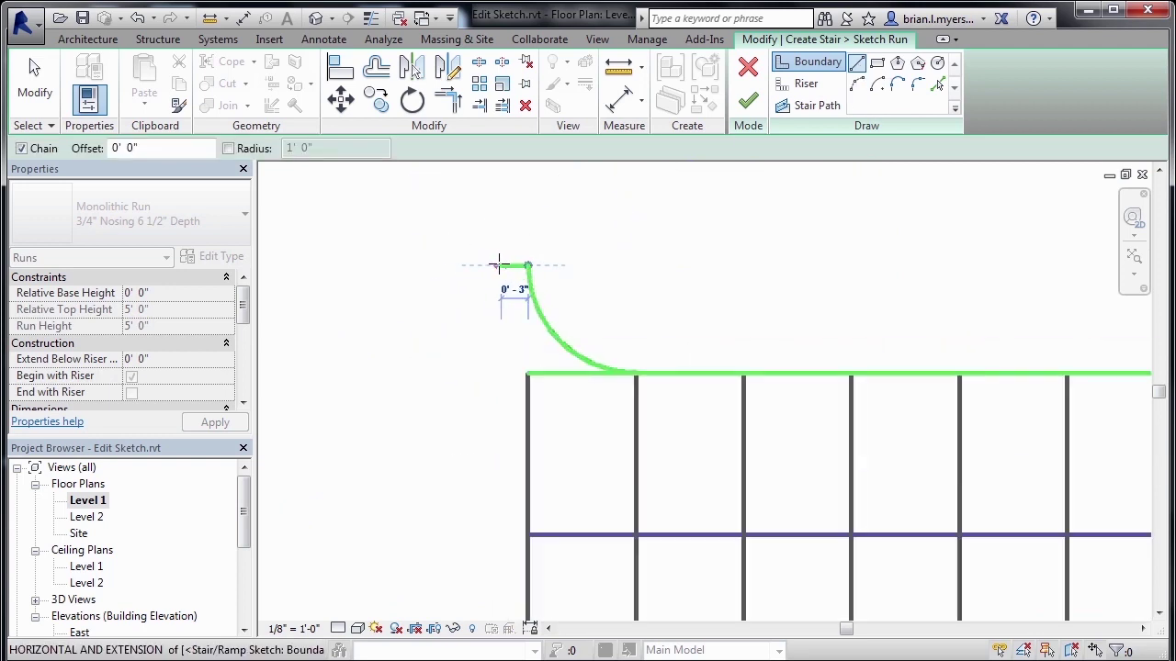
Add a short straight boundary segment extending outward from the arc's free end.
click(501, 265)
key(Escape)
key(Escape)
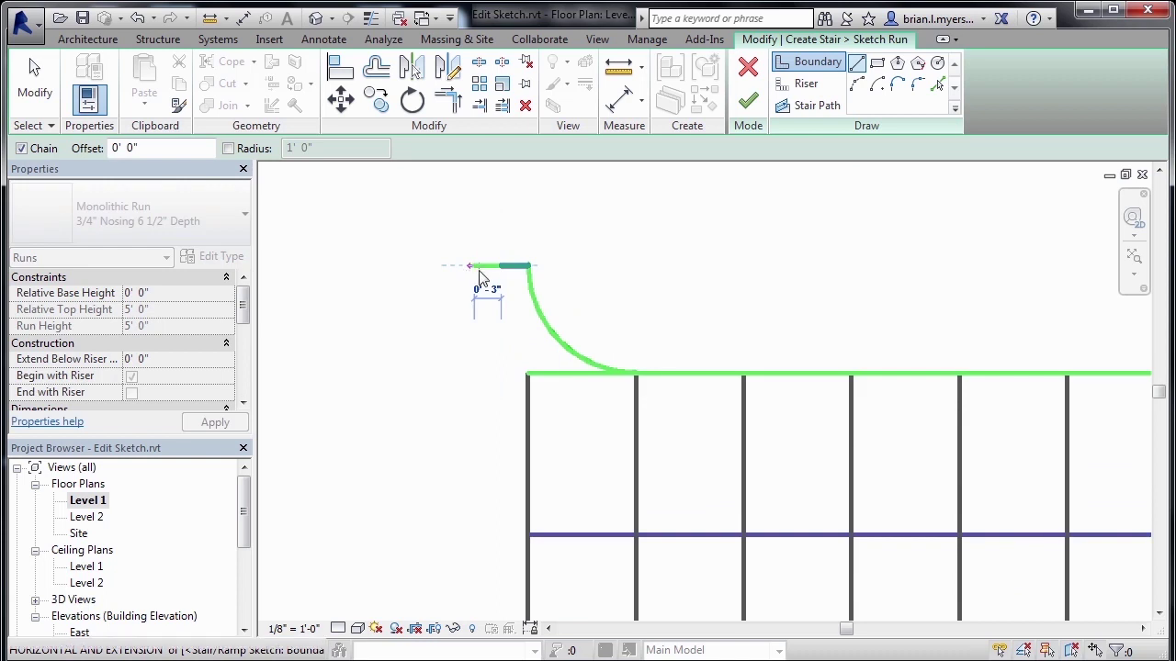
scroll(476, 303, down, 2)
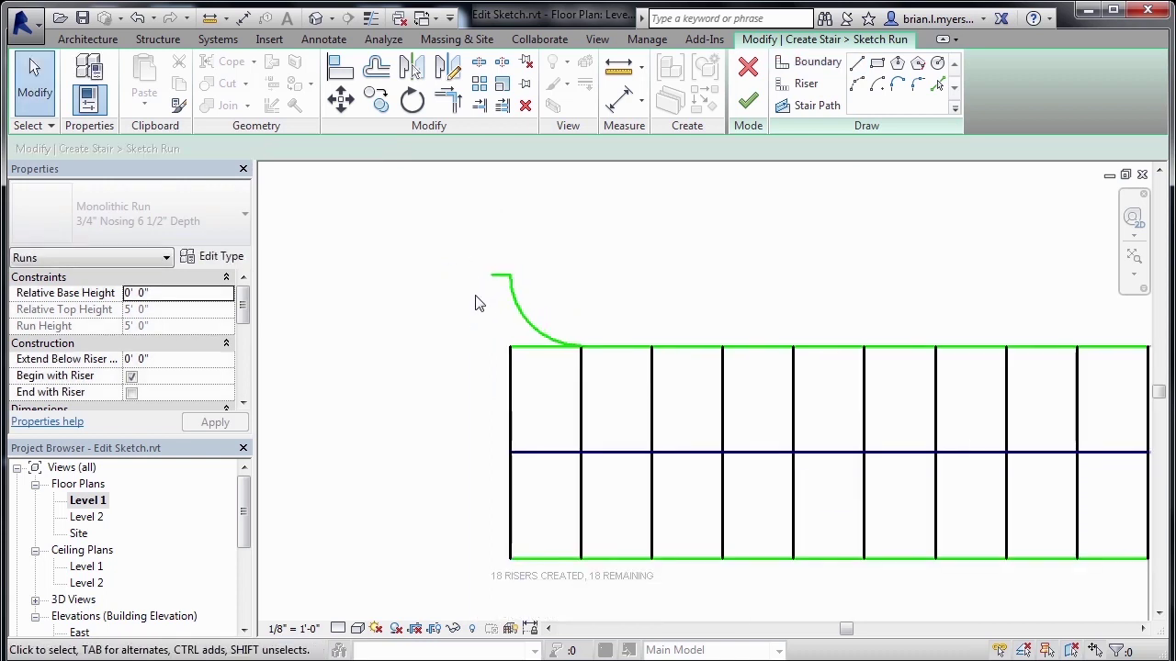
Shorten the top boundary line to meet the arc, then window-select the flared arc.
click(531, 348)
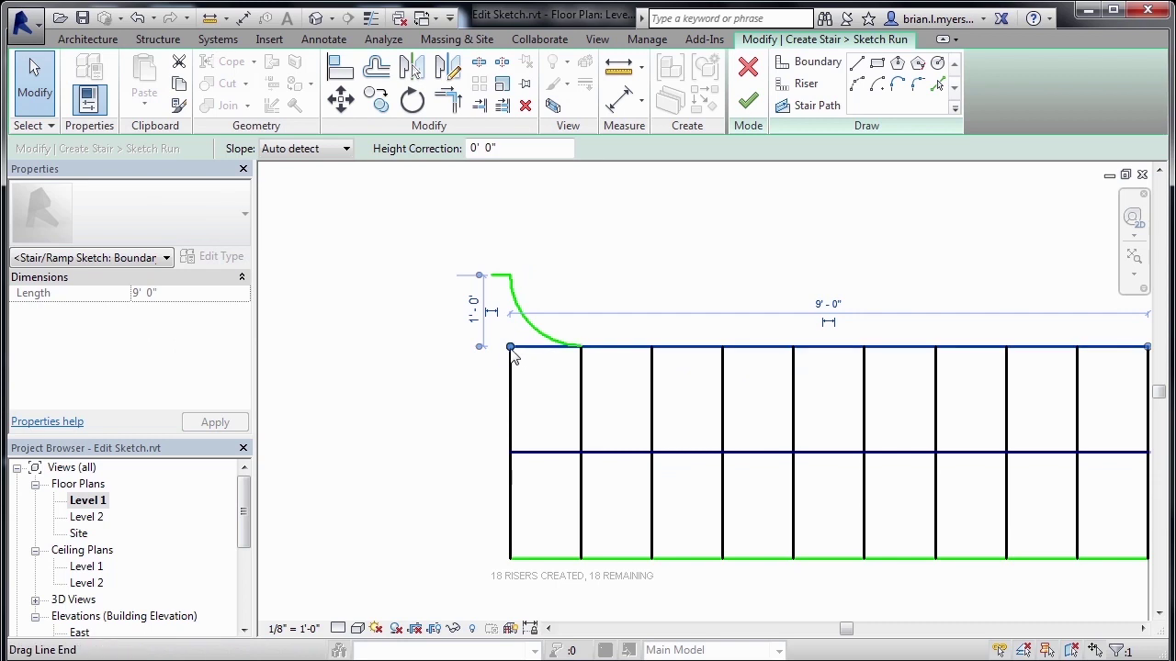
drag(510, 348, 578, 347)
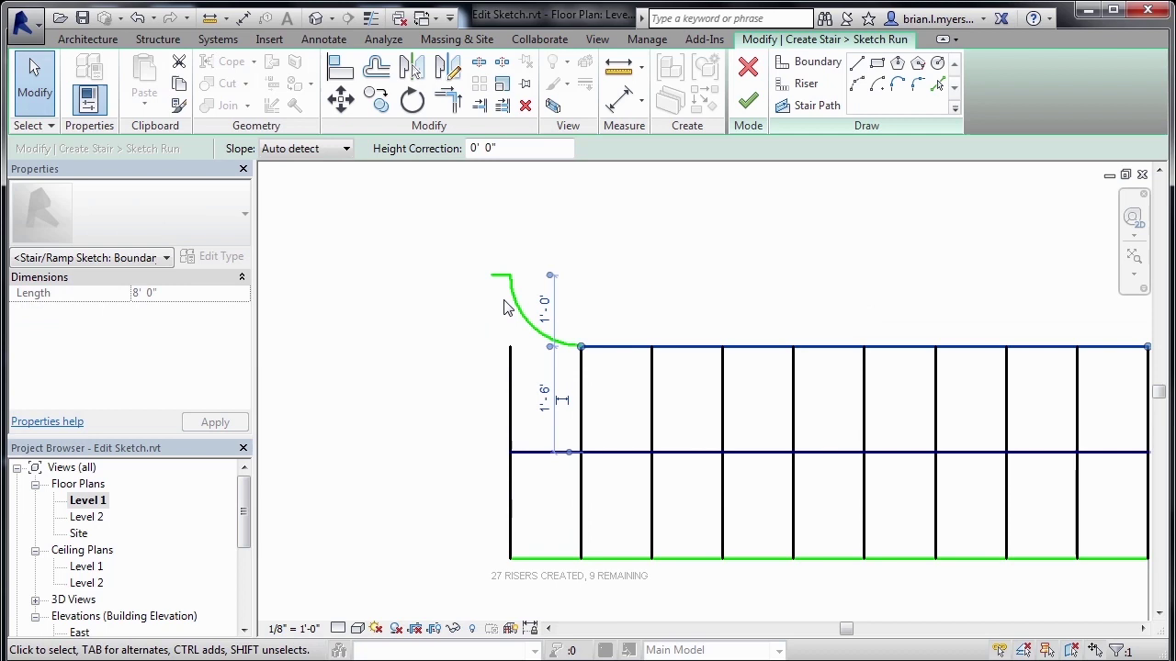
click(486, 260)
scroll(471, 262, down, 1)
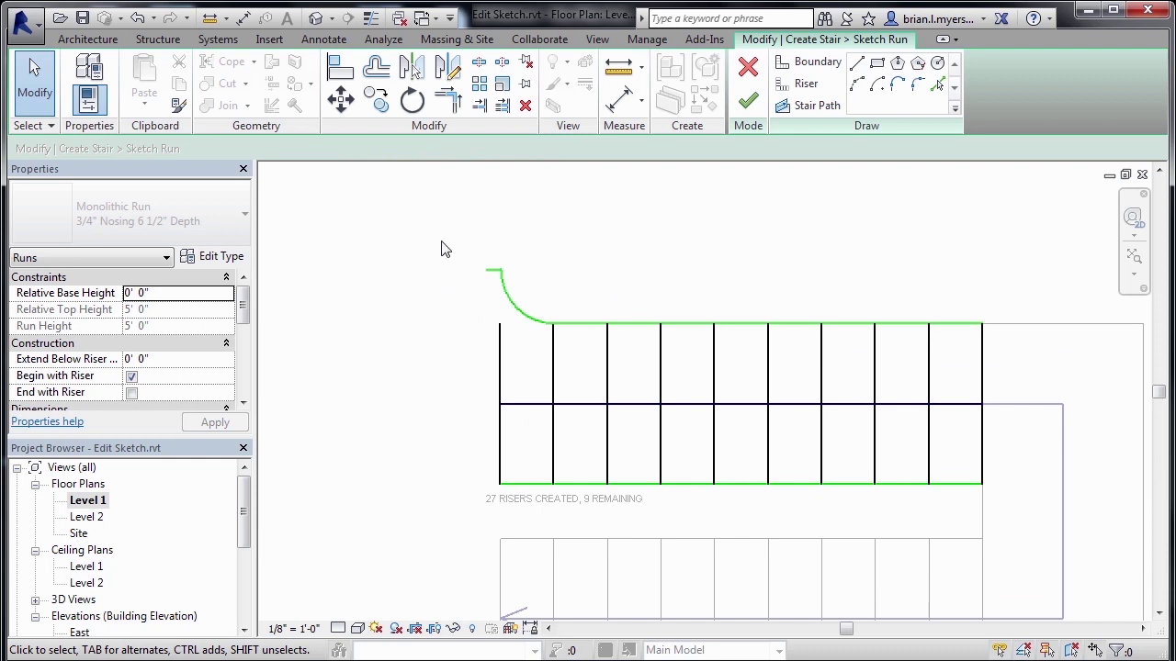
drag(445, 249, 575, 354)
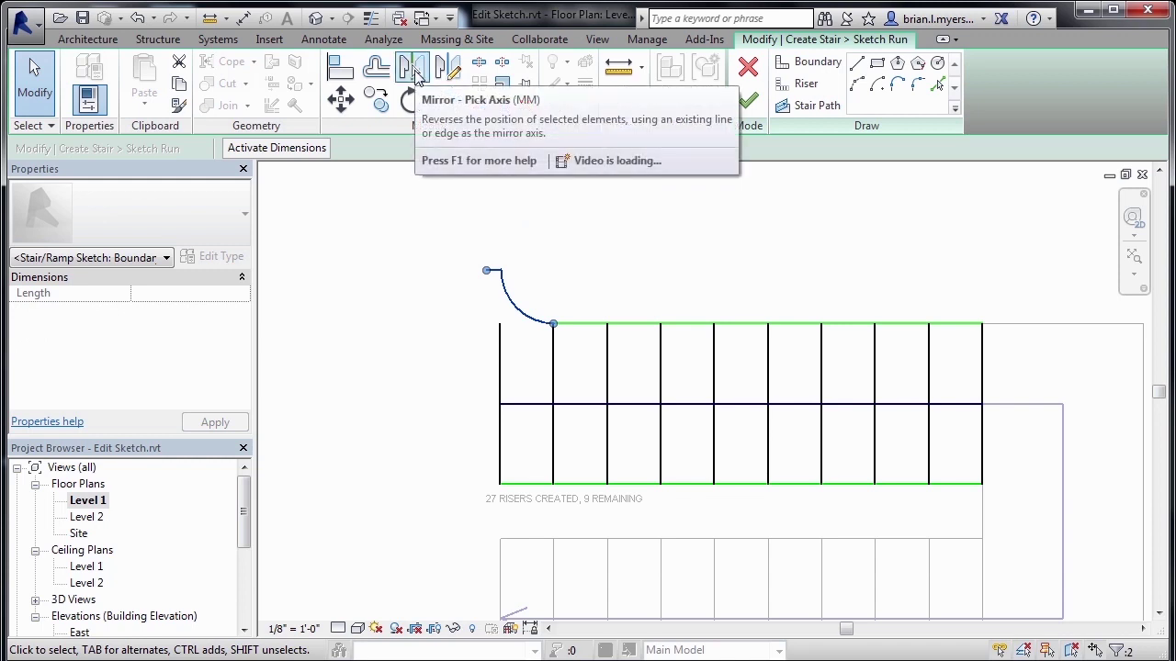
Mirror a copy of the flared arc across the stair path onto the lower boundary, then select the first riser.
click(416, 73)
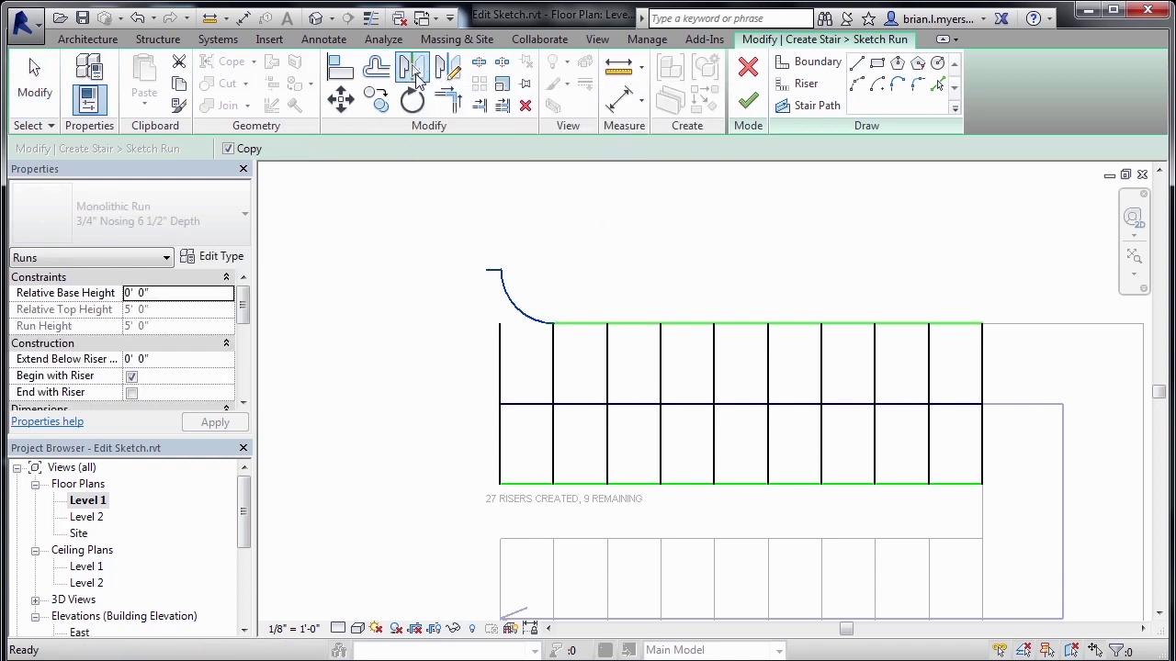
click(586, 404)
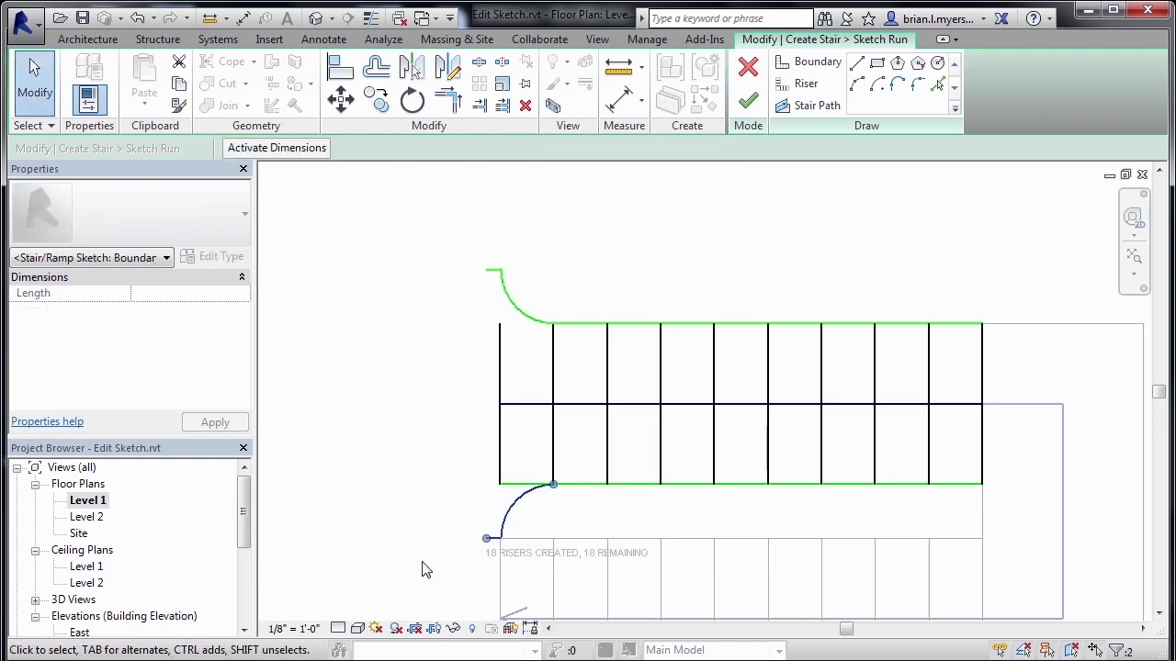
click(422, 570)
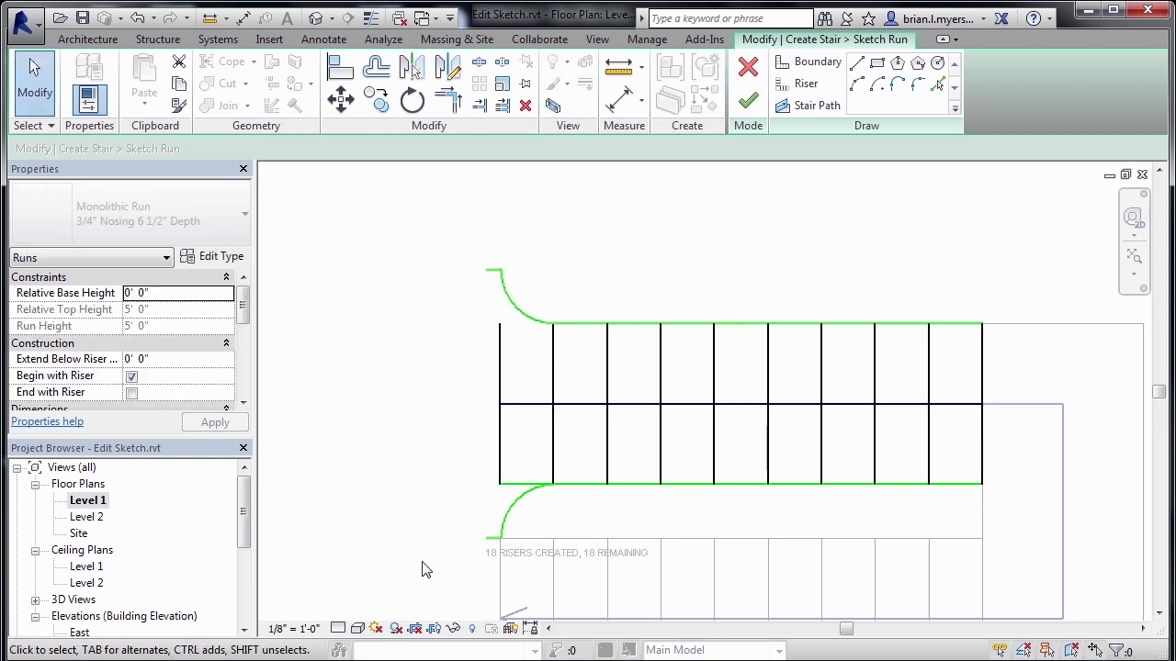
click(501, 459)
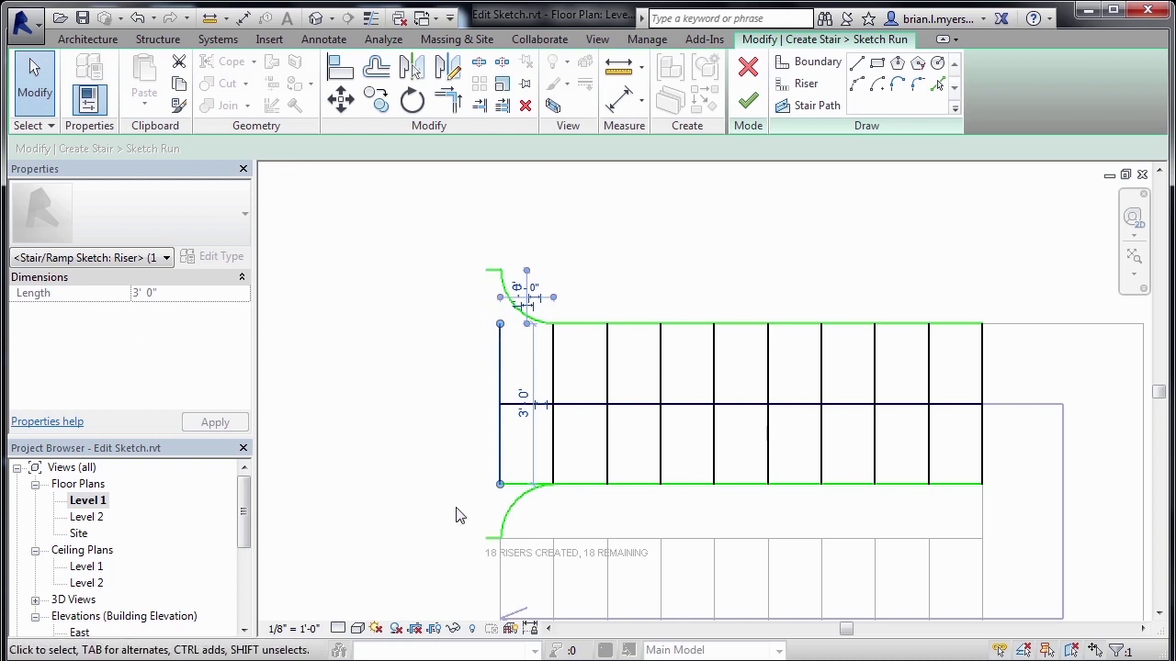
Delete the original first riser and draw a new riser spanning between both flared arc ends.
key(Escape)
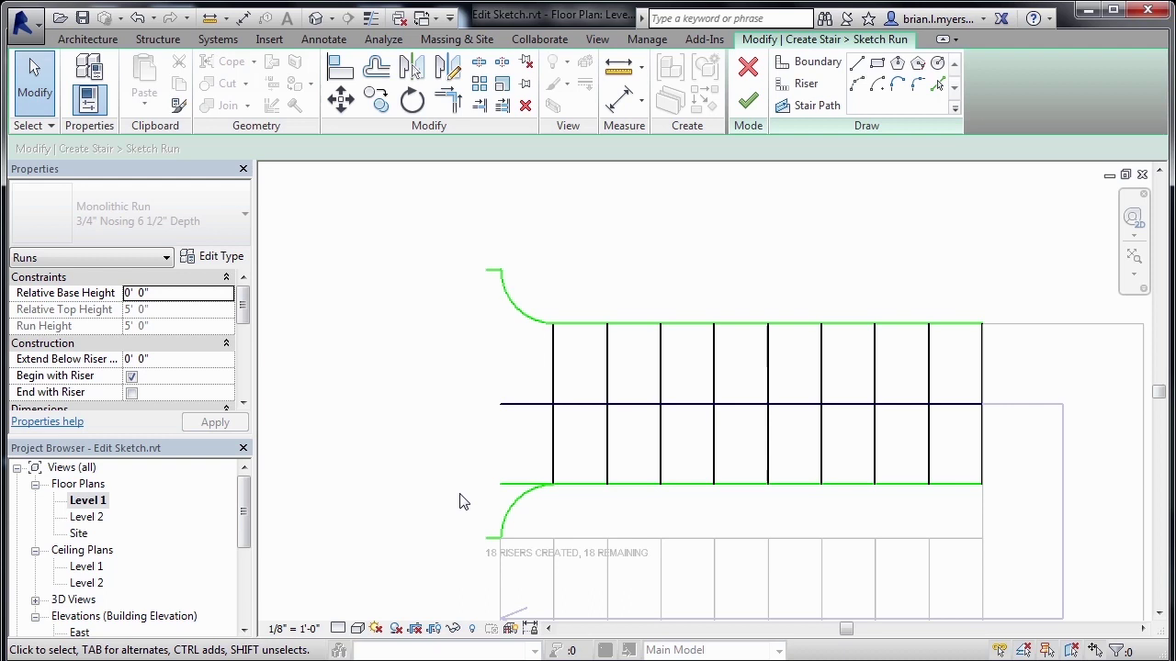
click(803, 86)
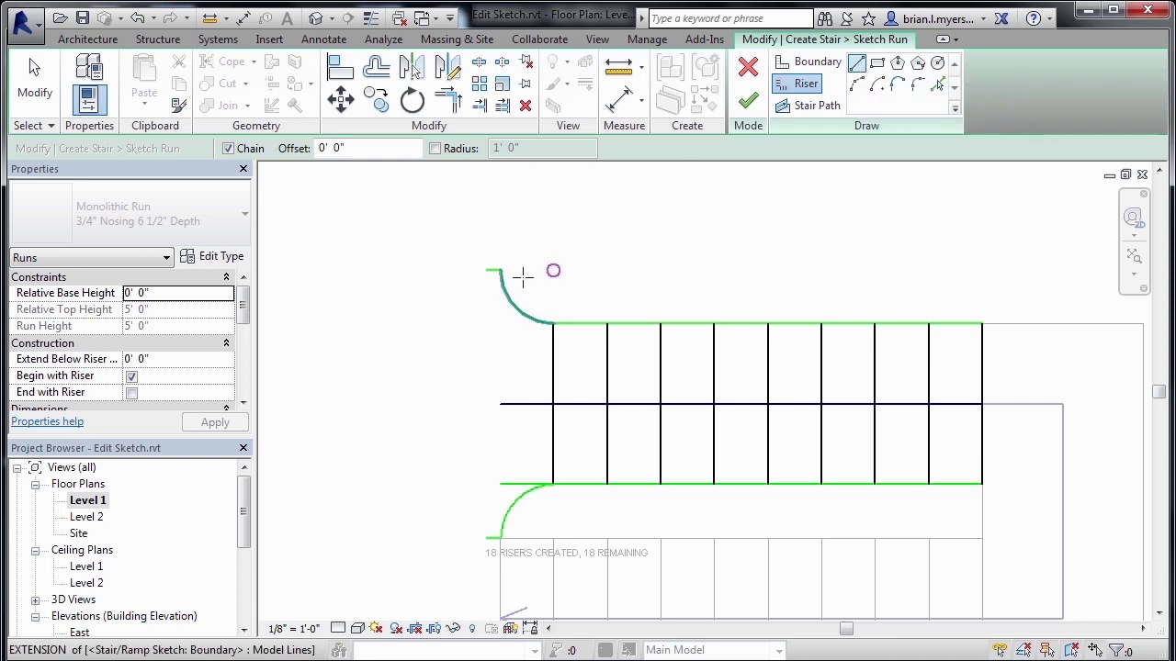
click(486, 270)
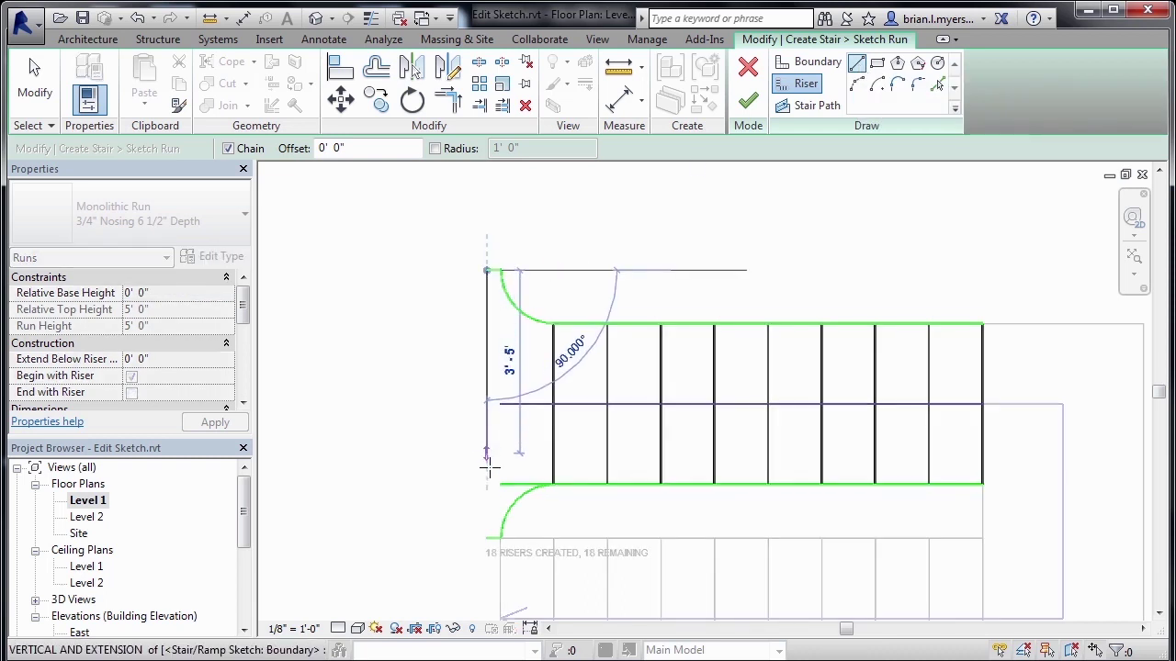
click(486, 538)
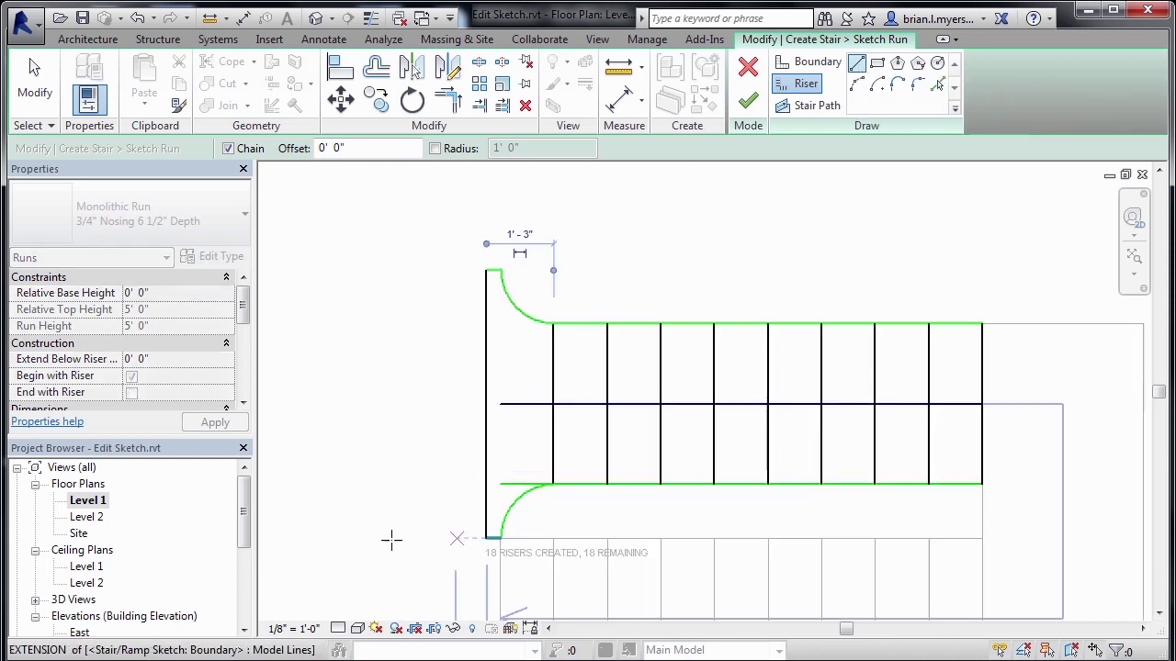
key(Escape)
key(Escape)
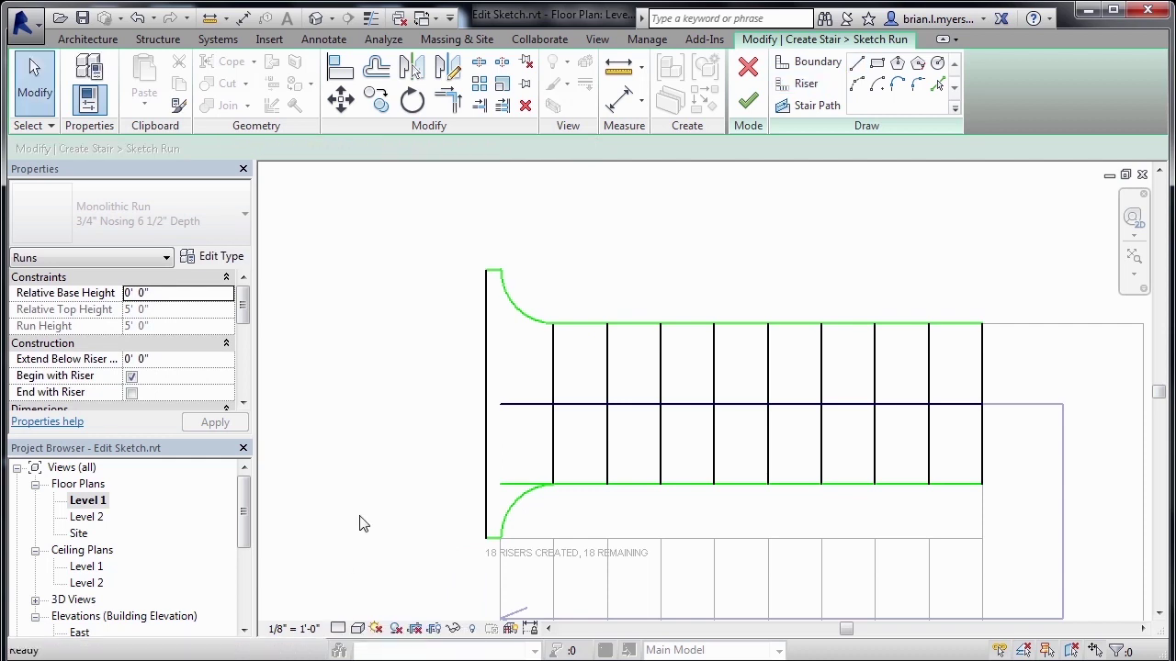
Drag the lower boundary's left end to the mirrored arc's end, shortening it from 9'-0" to 8'-0".
click(513, 484)
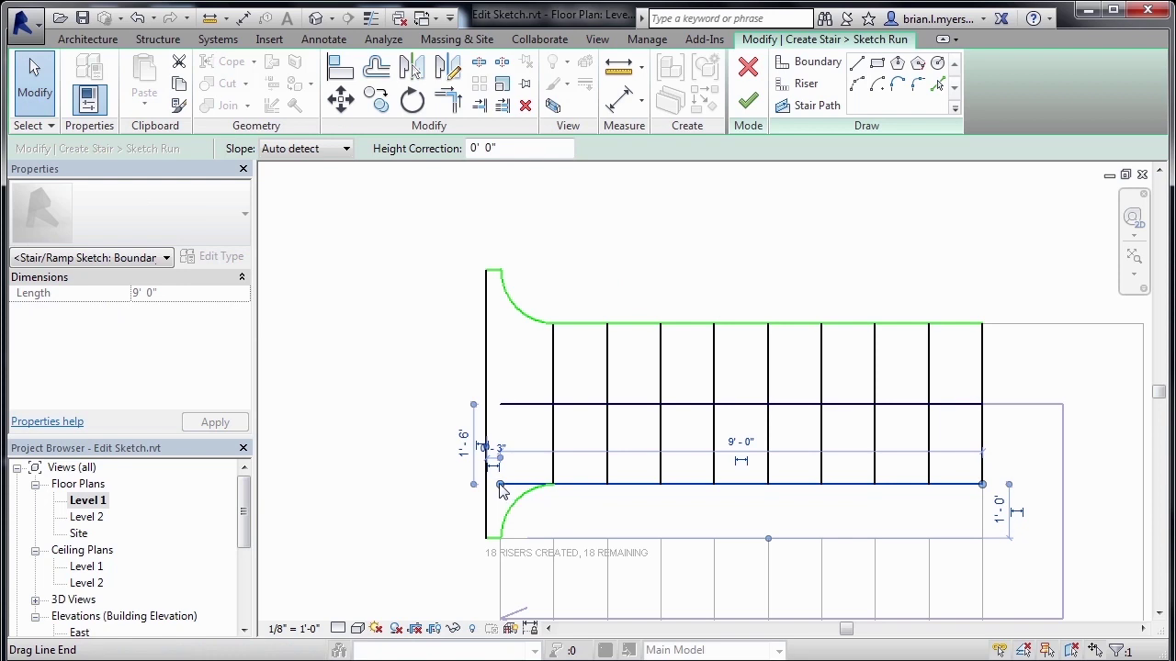
drag(499, 487, 553, 484)
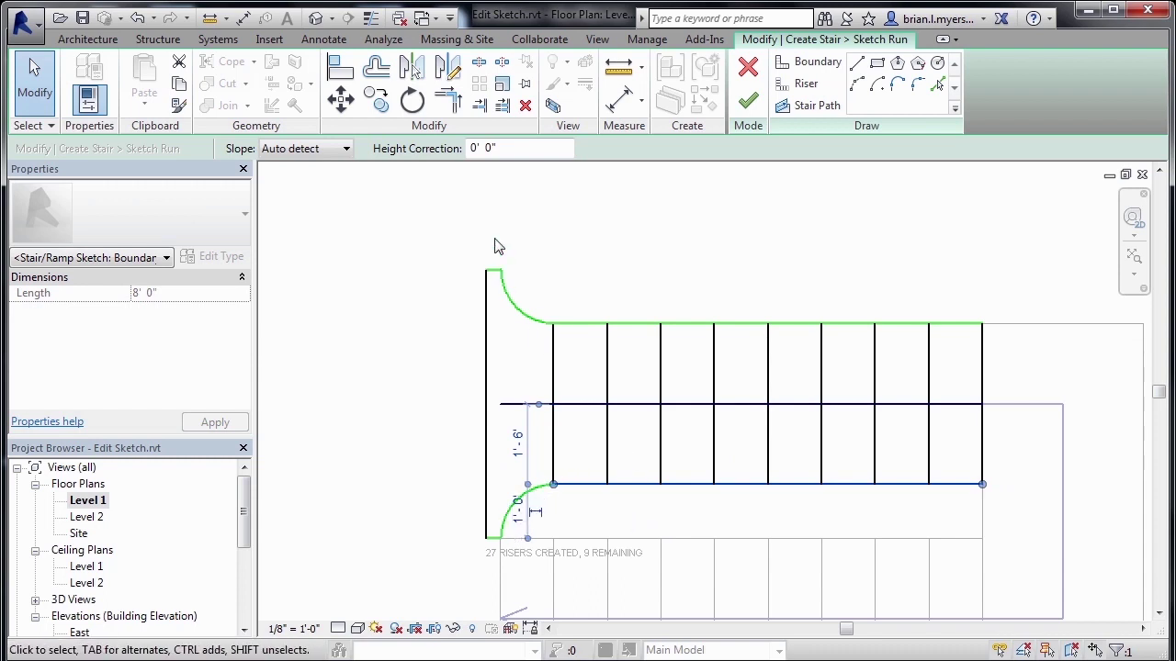
click(748, 101)
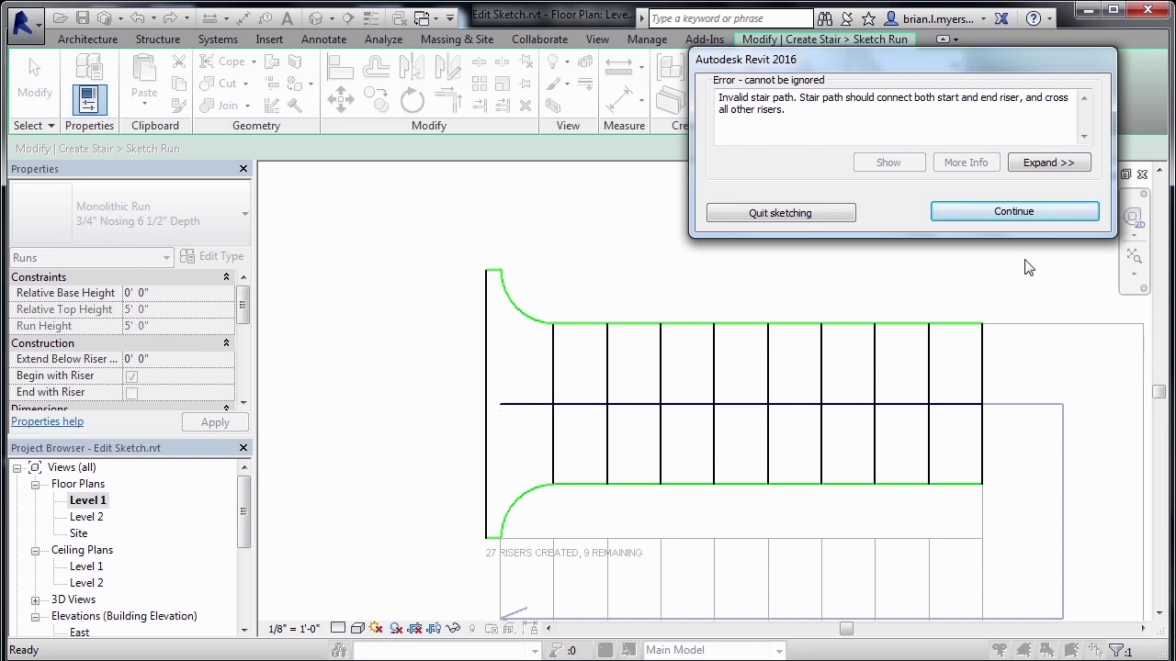
Dismiss the stair path error, extend the path to the new riser's midpoint, and finish both edit modes.
click(1013, 216)
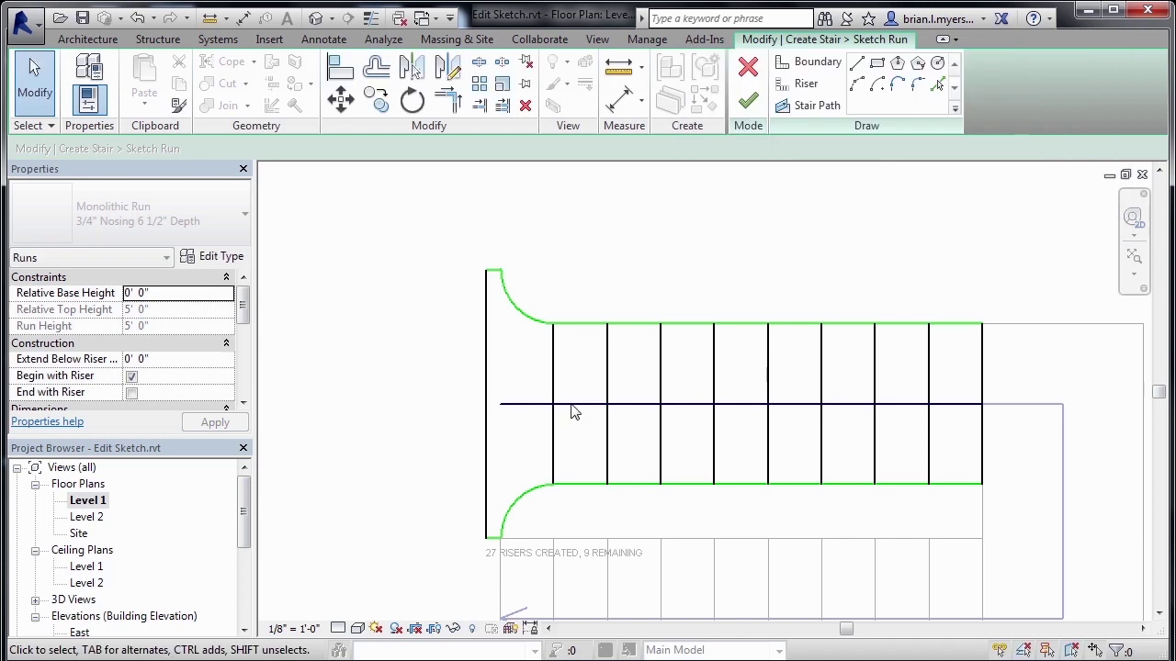
click(520, 410)
drag(500, 404, 487, 404)
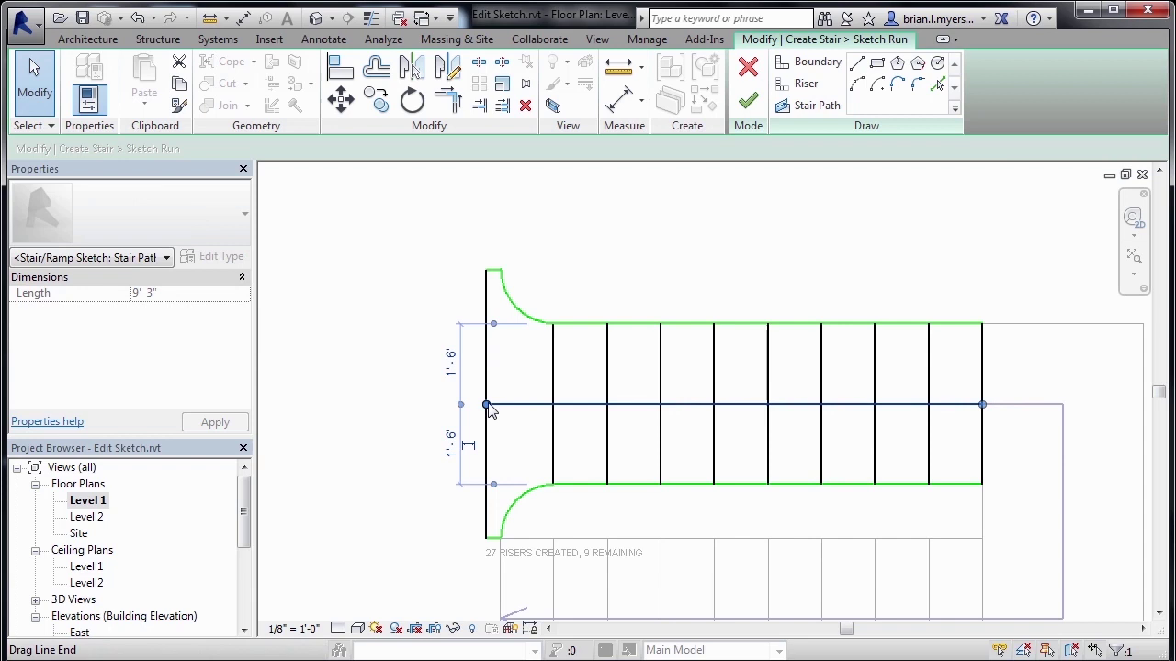
click(747, 101)
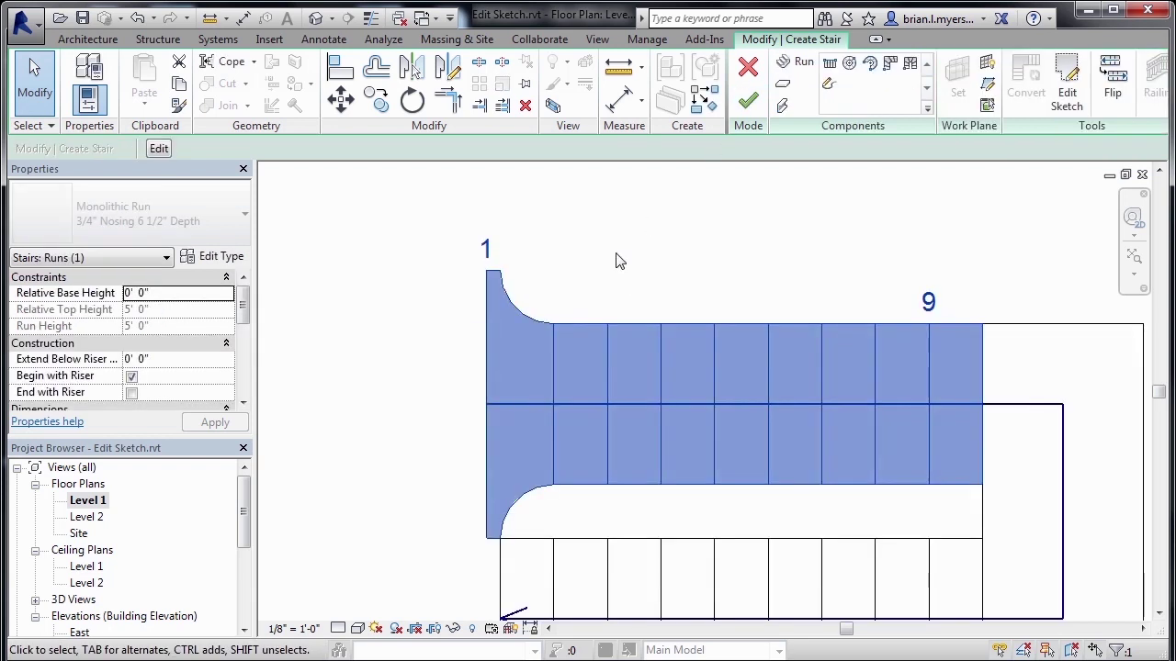
click(748, 101)
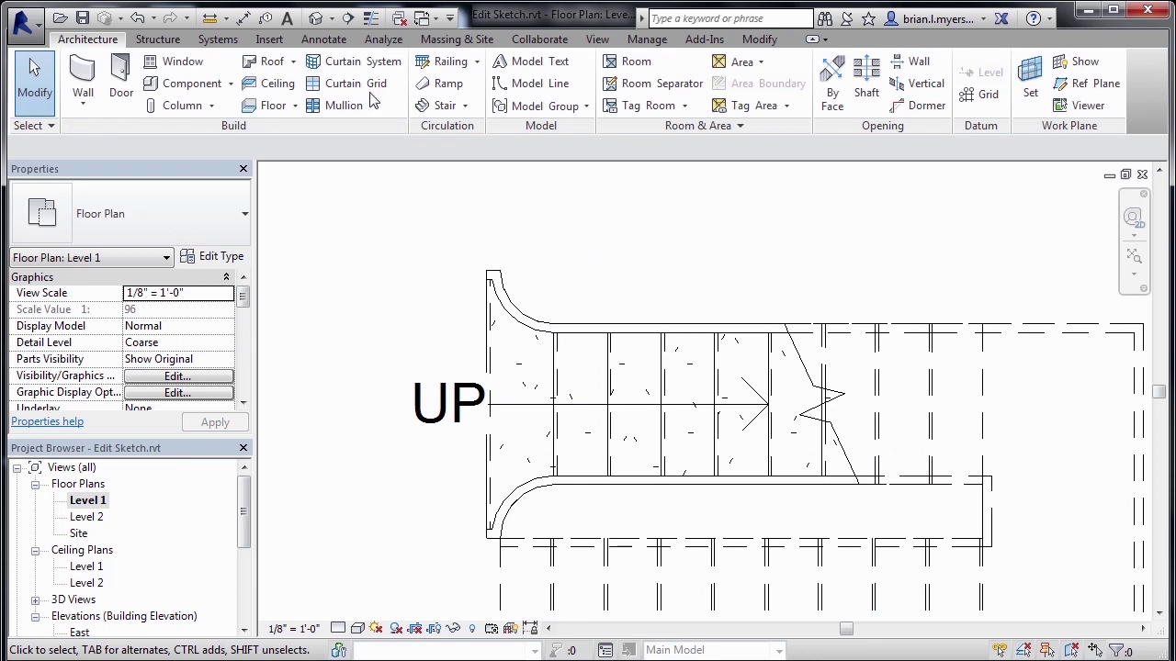
Open the default 3D view and inspect the finished stair's flared bottom step from another corner.
click(314, 19)
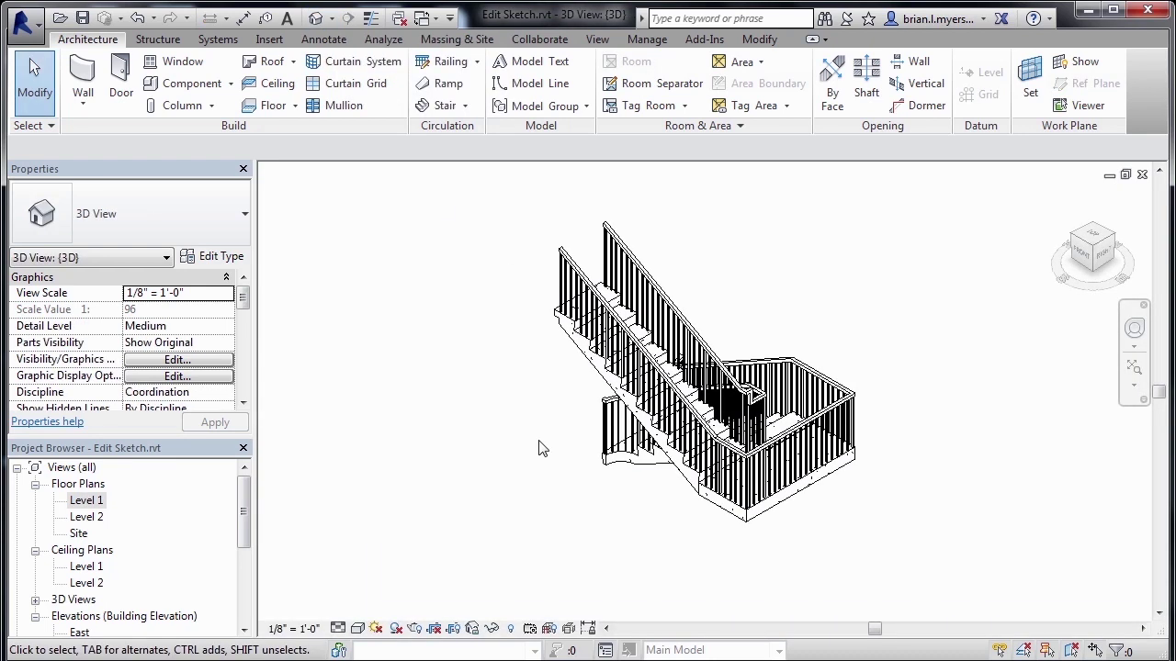
scroll(551, 437, up, 2)
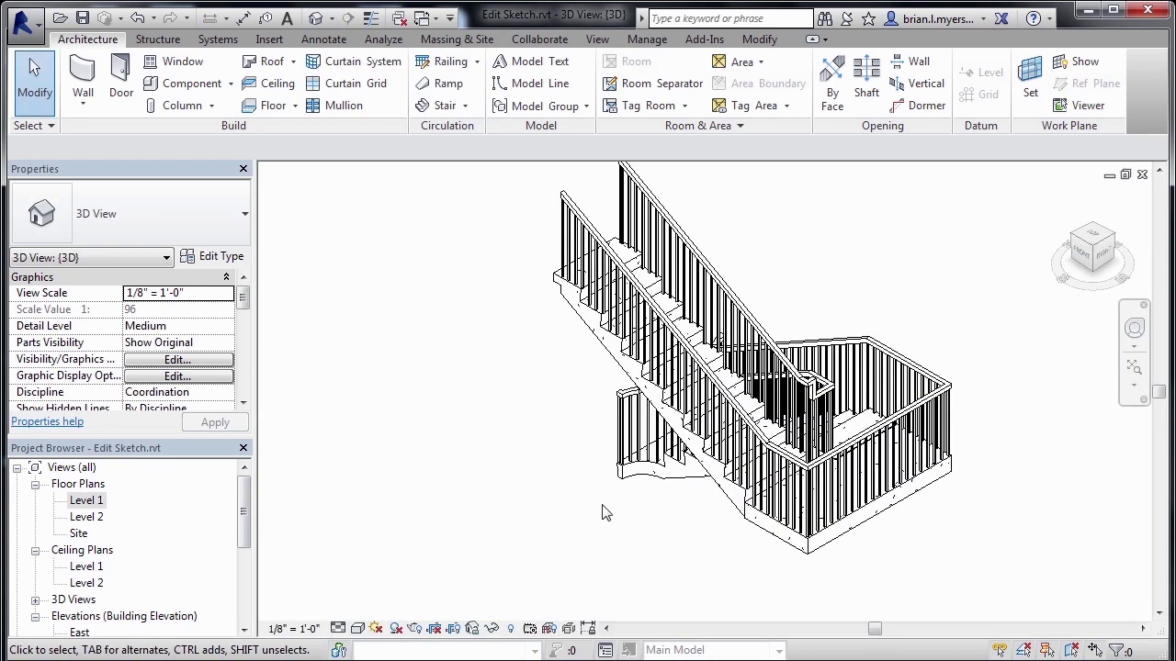
click(1095, 231)
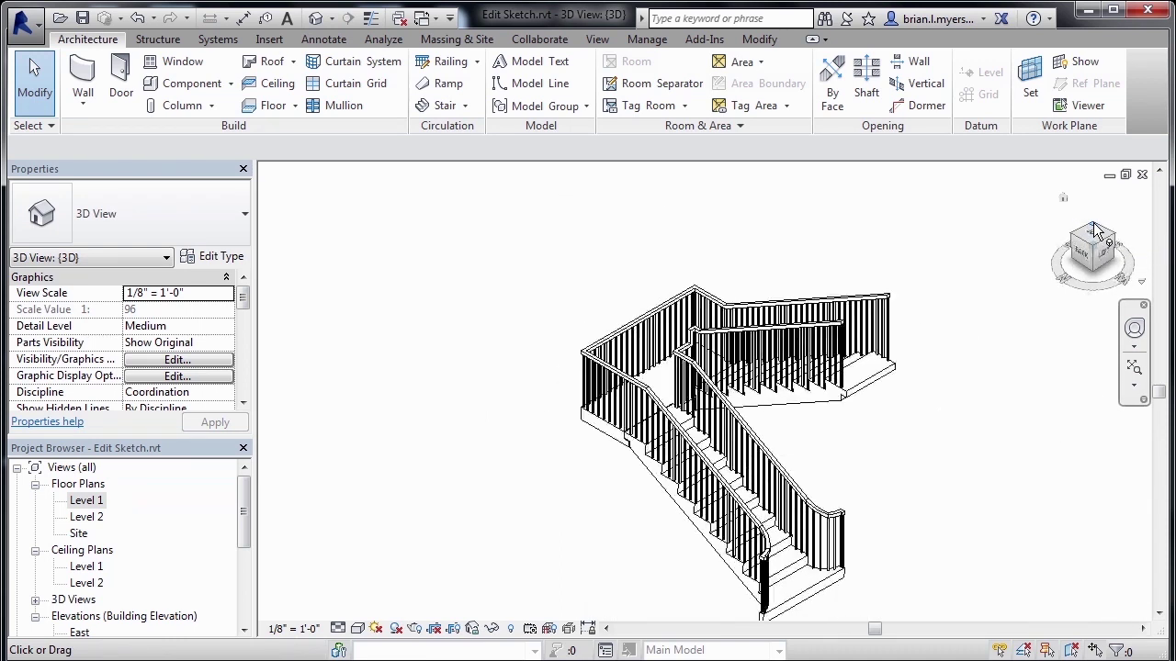
scroll(841, 632, up, 4)
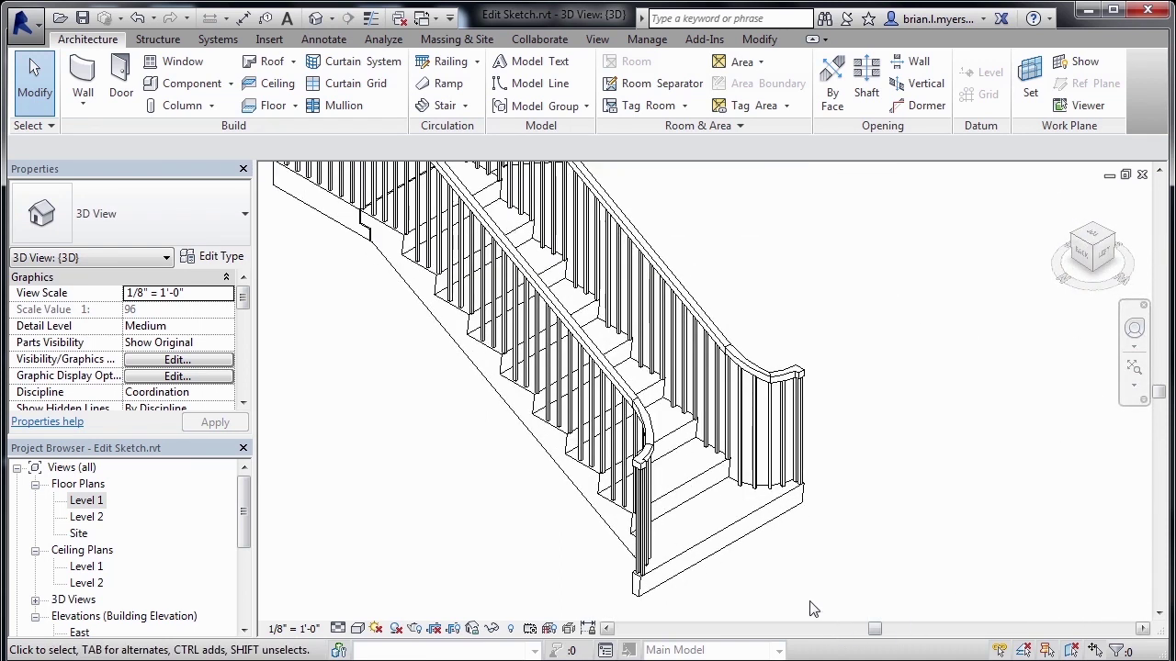
scroll(812, 608, up, 1)
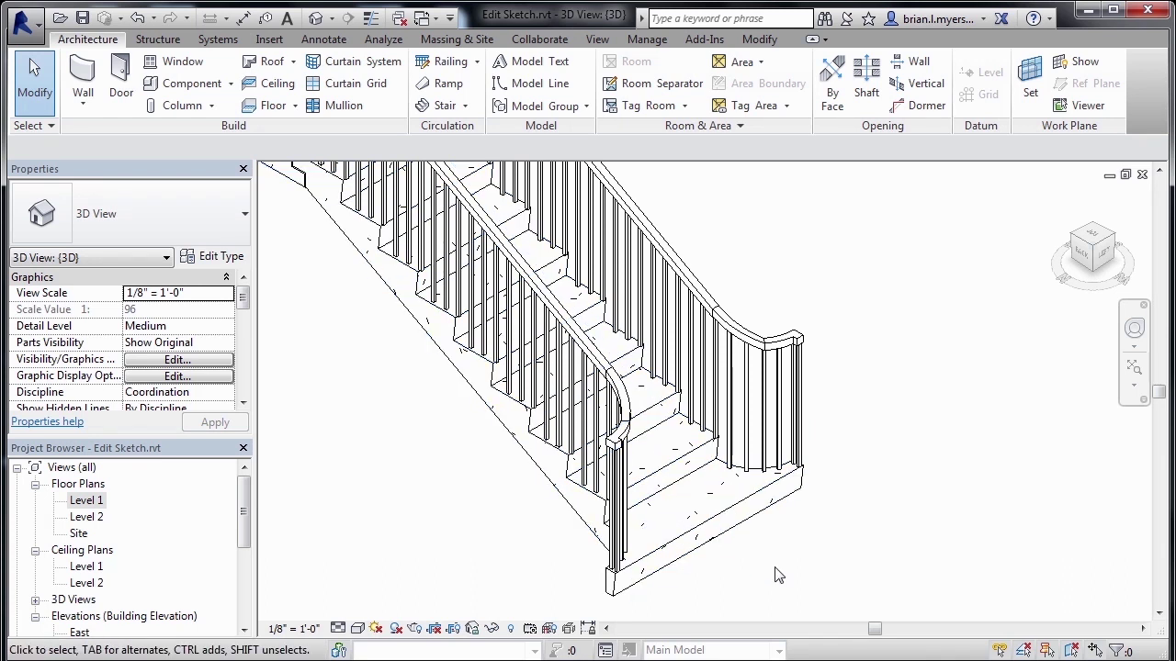
scroll(776, 575, down, 3)
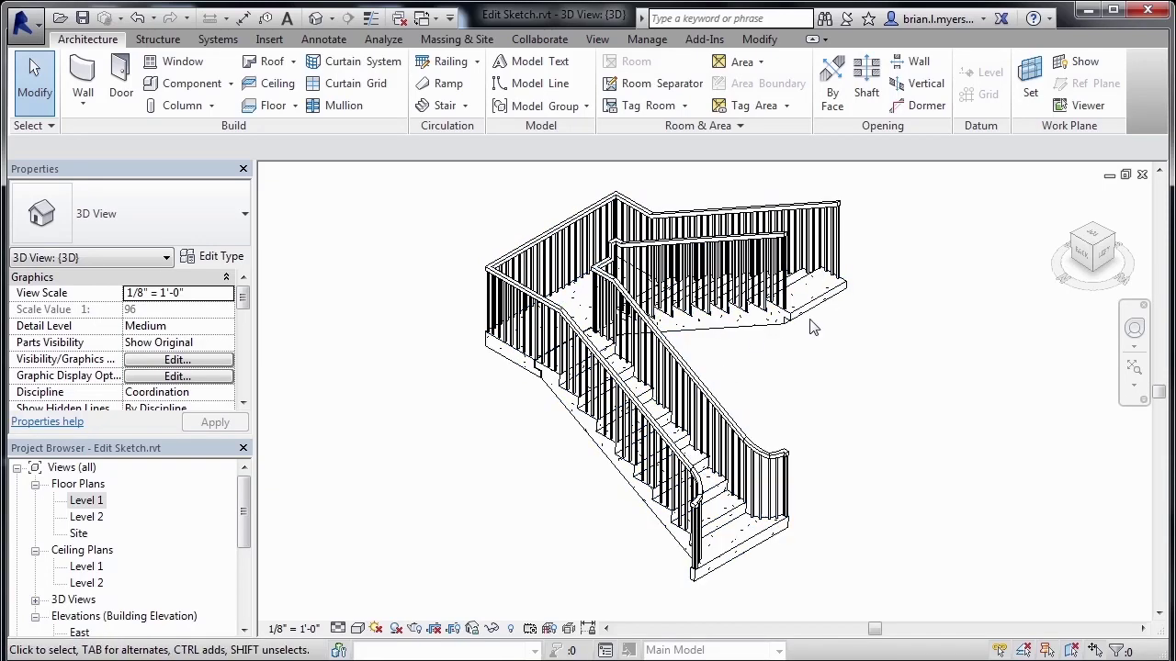
Open the Level 1 plan and put the stair back into edit mode.
double_click(87, 500)
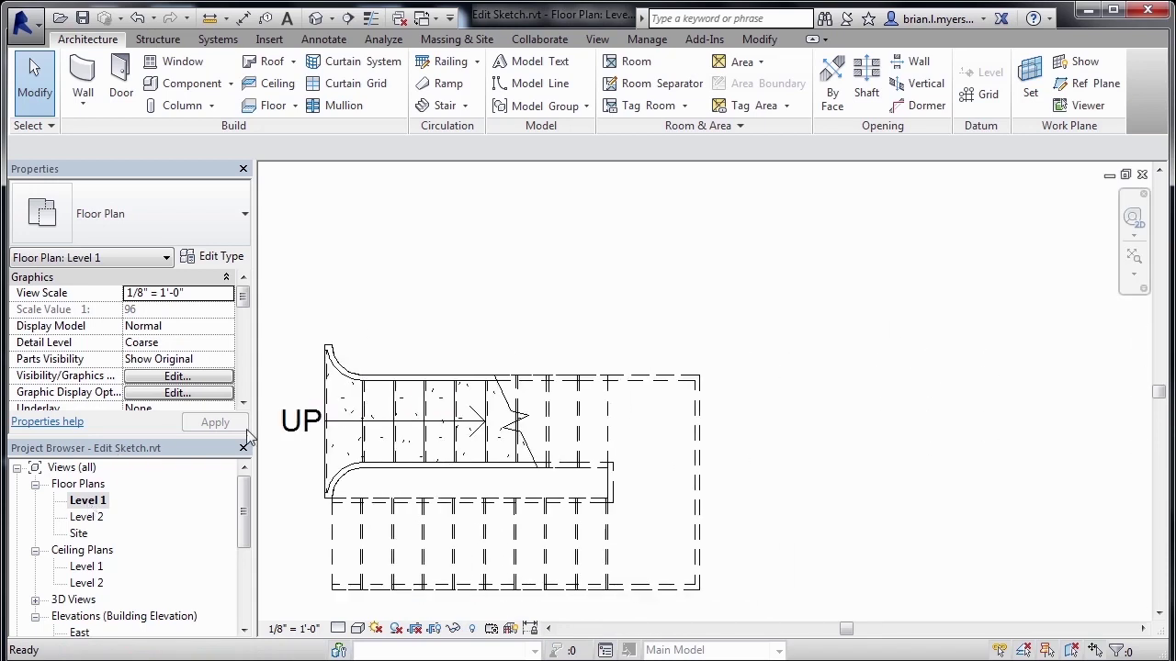
click(620, 397)
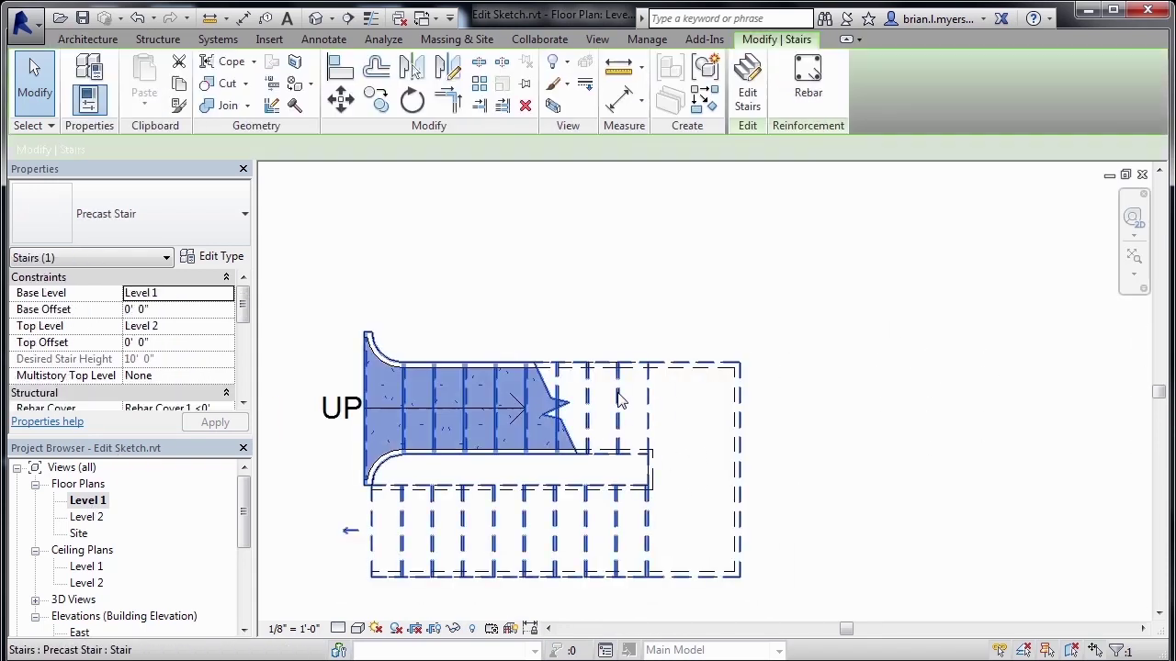
click(744, 99)
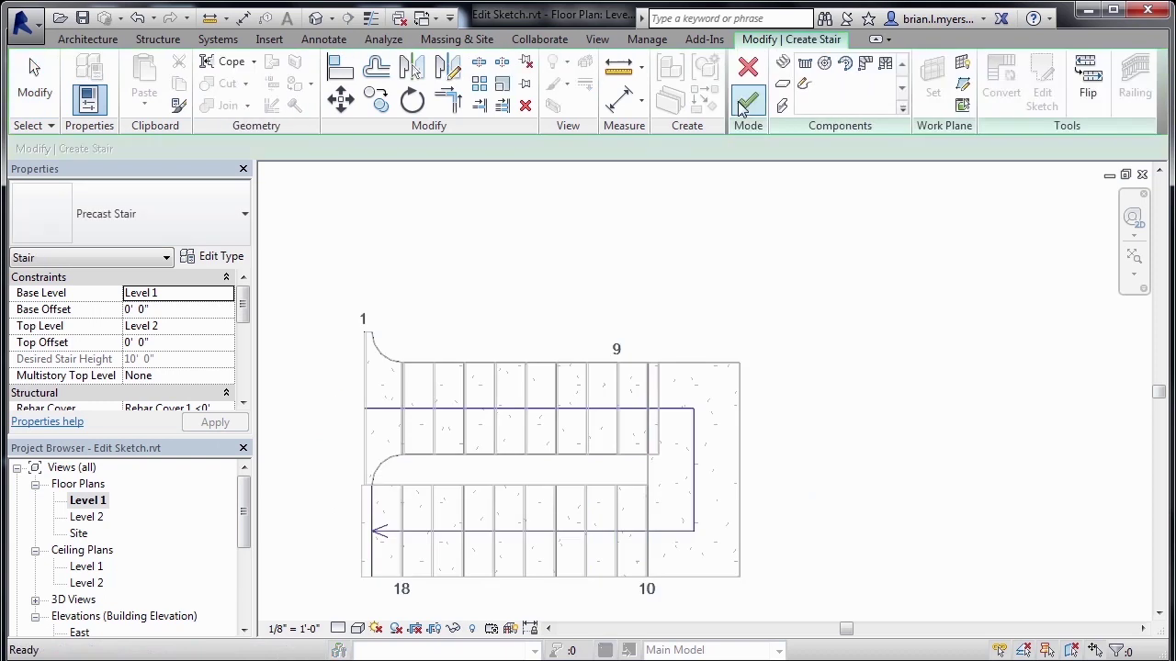
Convert the stair's landing to a custom sketch-based landing, dismissing the irreversibility warning.
click(740, 428)
click(969, 128)
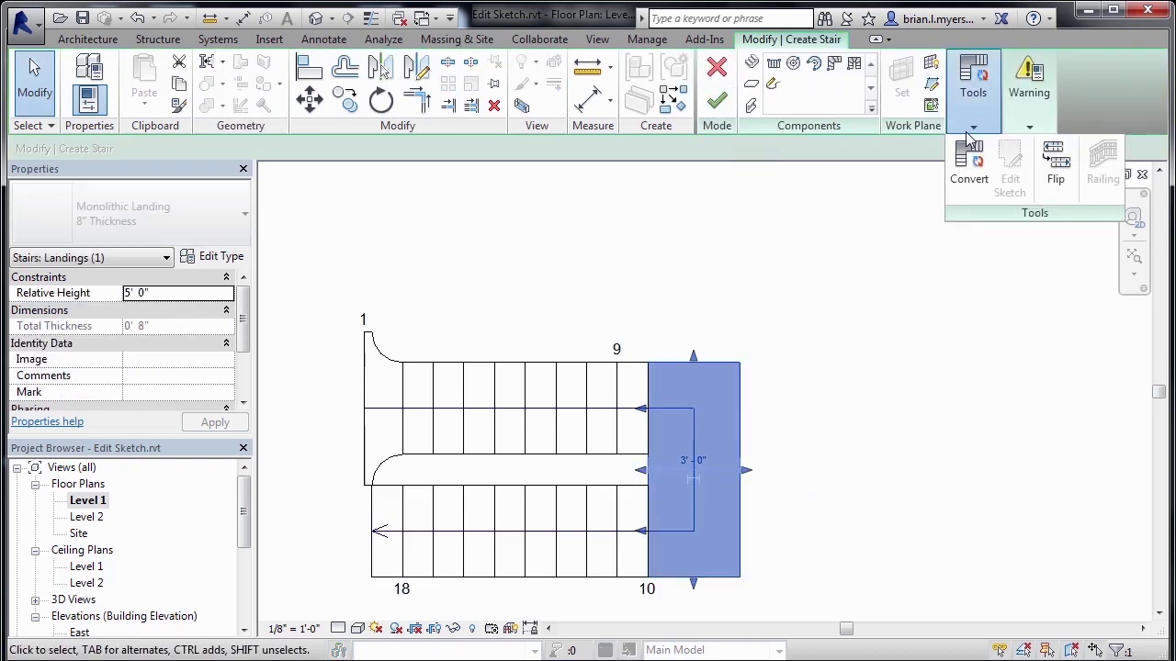
click(972, 170)
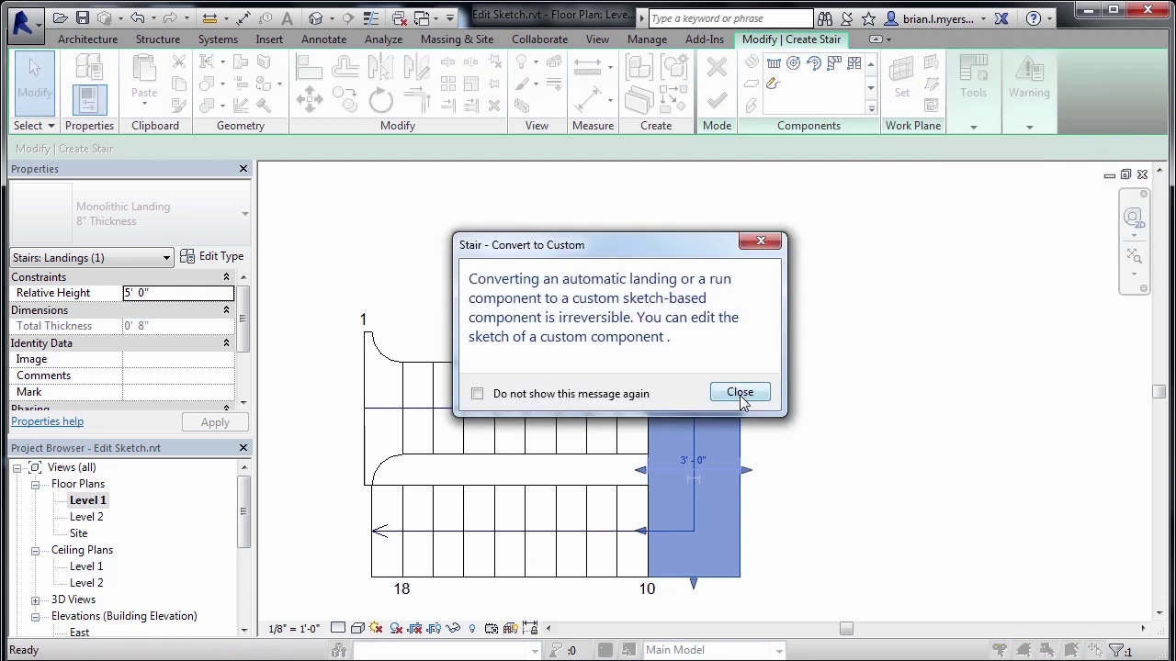
click(739, 392)
click(973, 127)
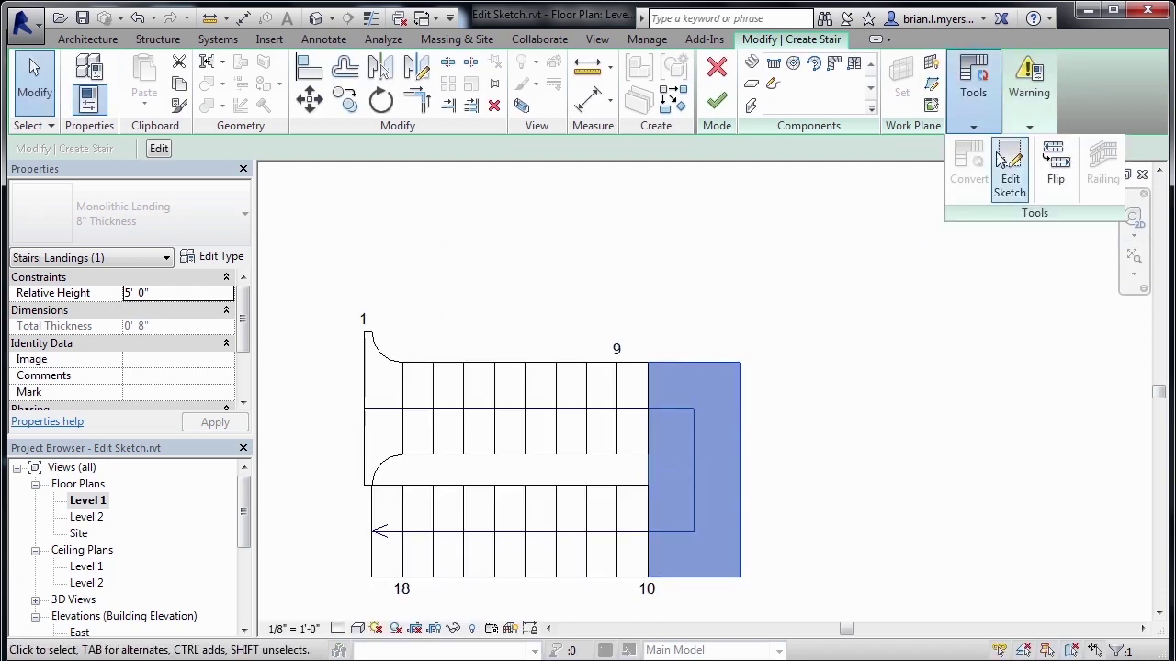
In the landing's boundary sketch, delete the straight 7'-0" outer edge, leaving the right side open.
click(1001, 158)
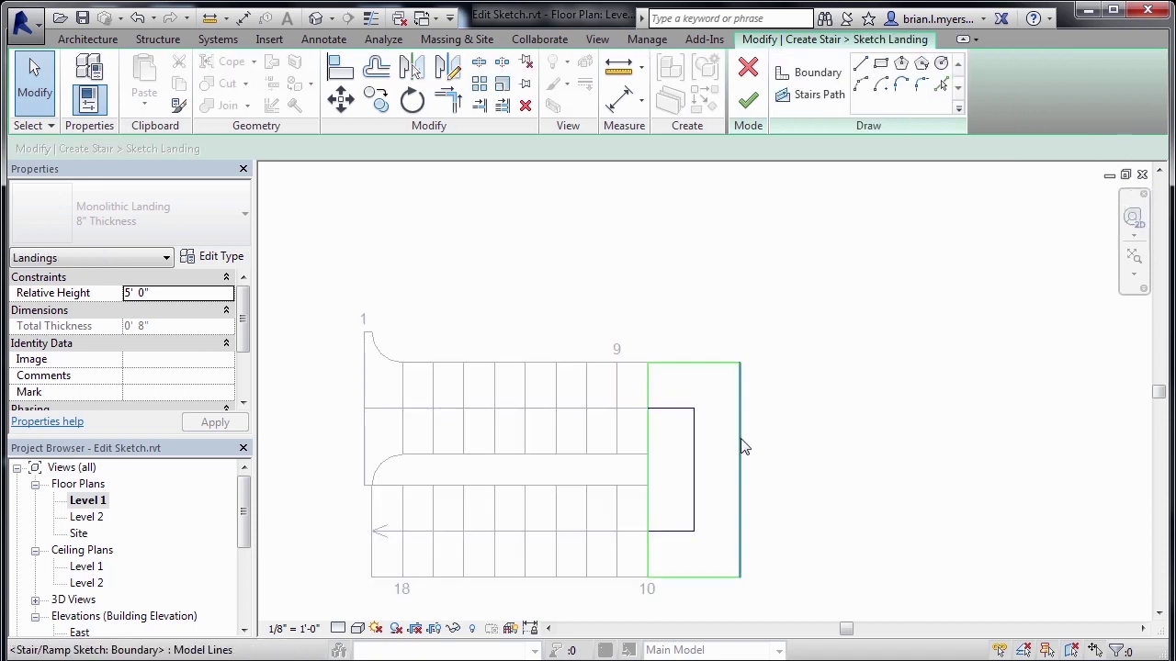
click(741, 446)
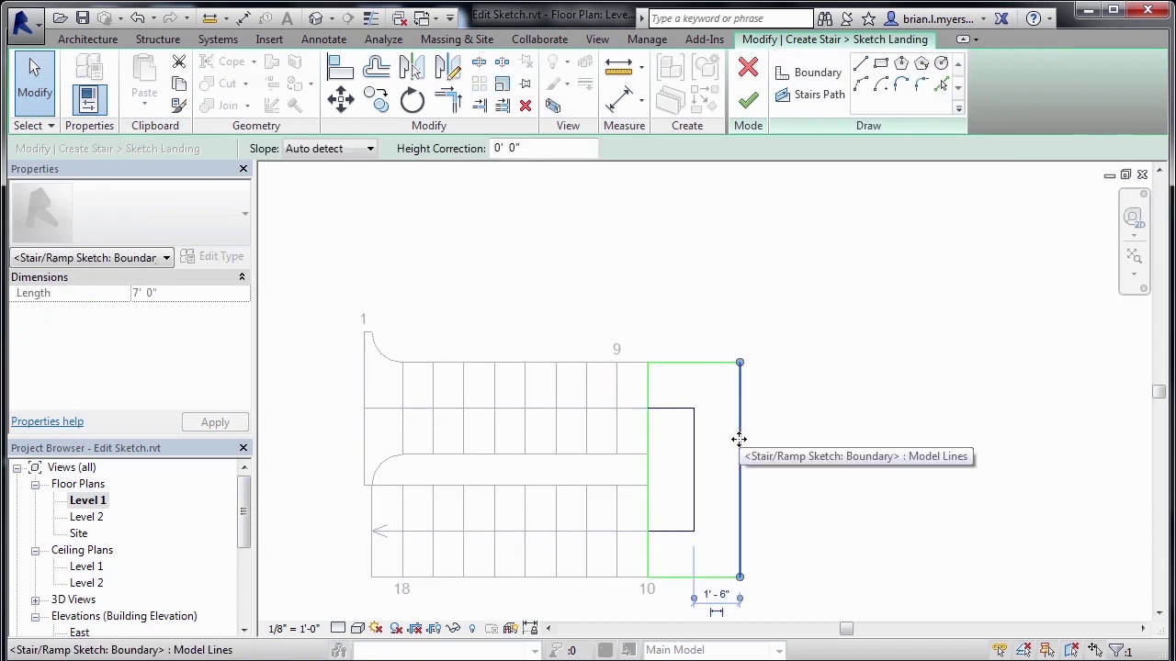
key(Delete)
click(650, 476)
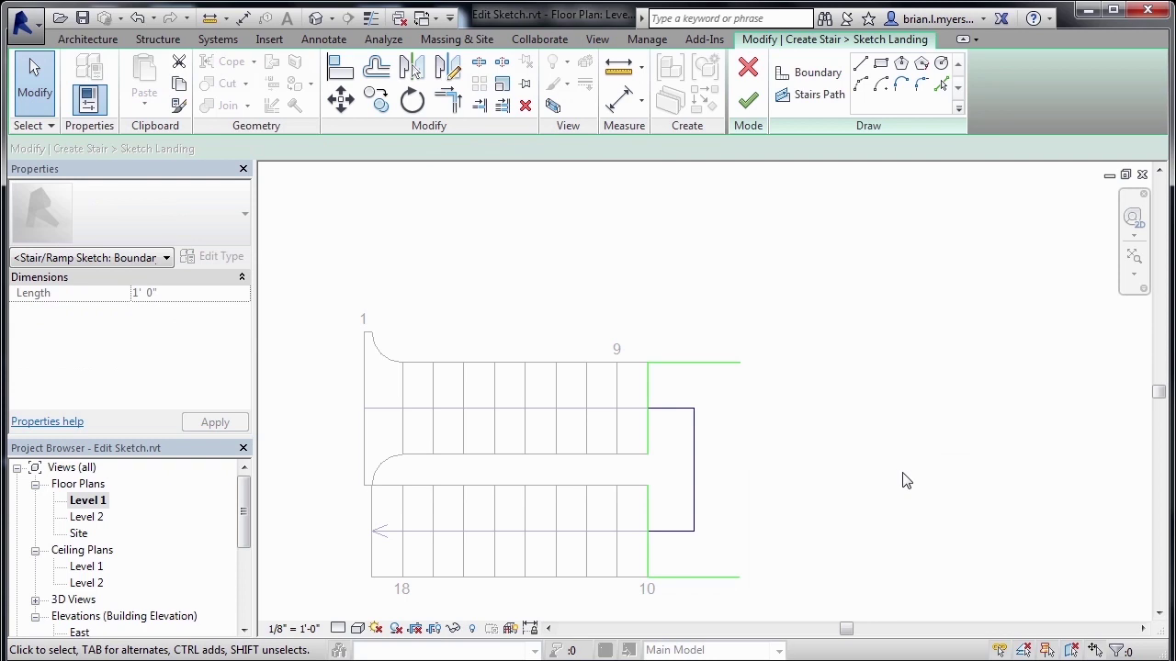
click(905, 481)
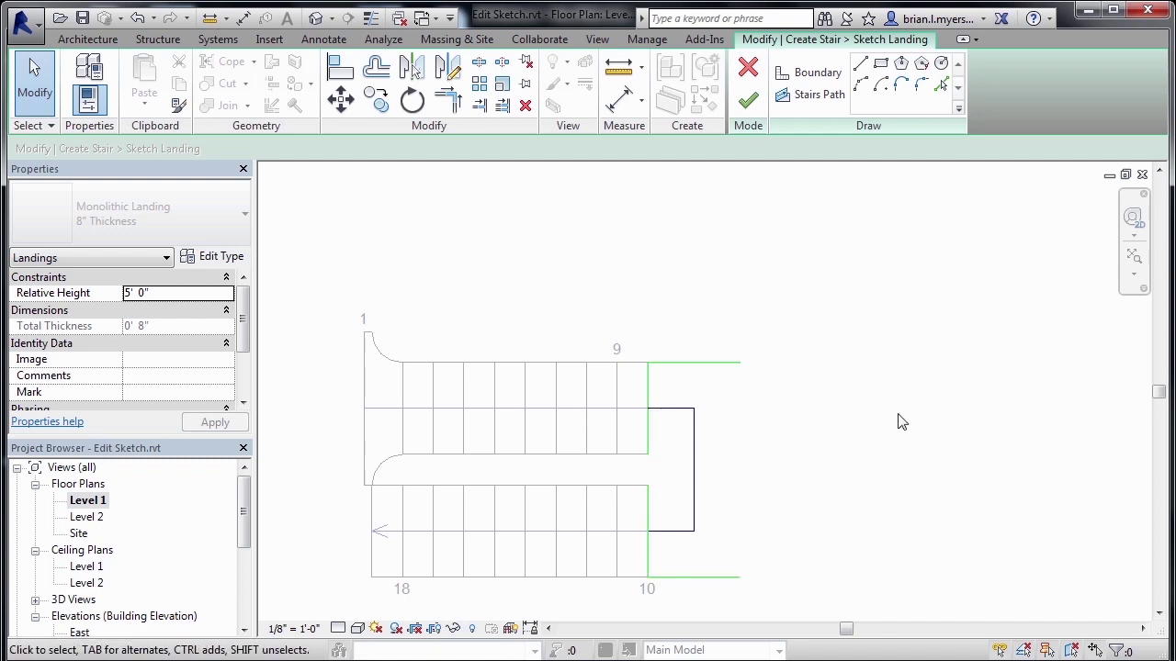
Close the landing's open outer side with a semicircular 3'-6" radius start-end-radius arc.
click(861, 85)
click(740, 362)
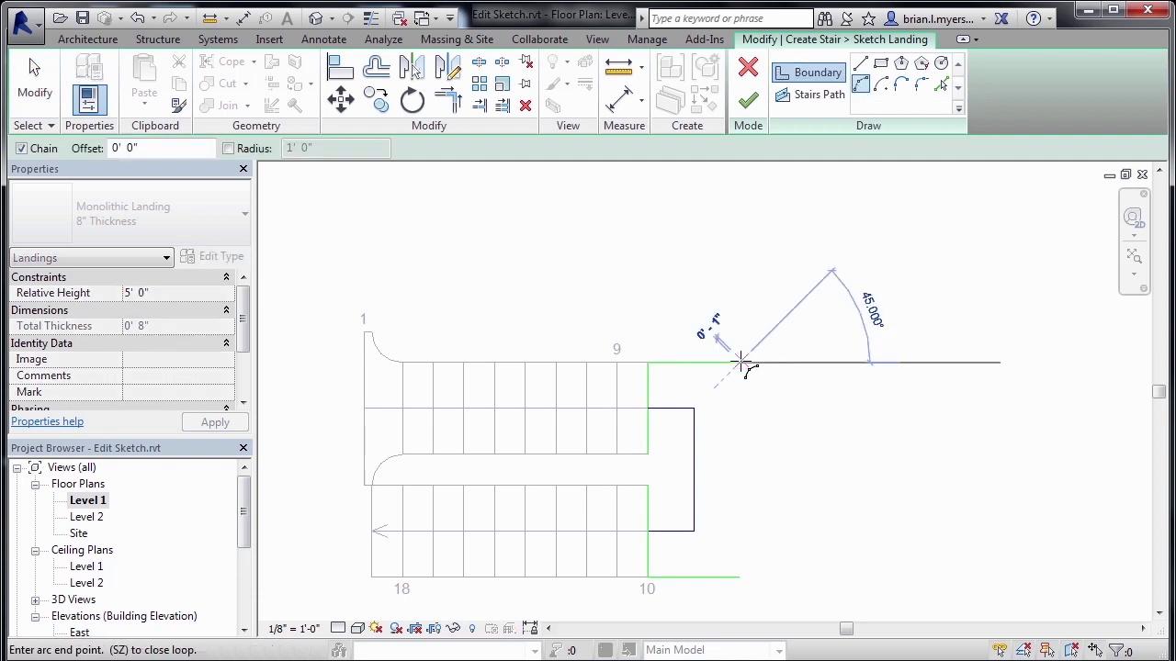
click(740, 577)
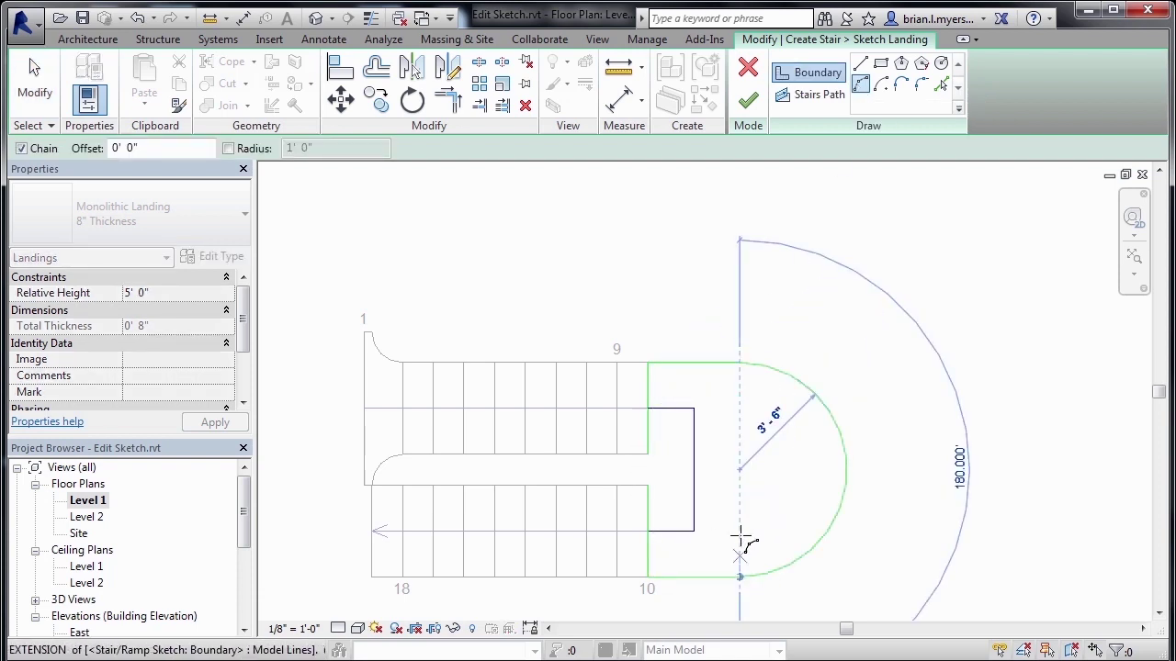
click(832, 454)
scroll(661, 496, up, 3)
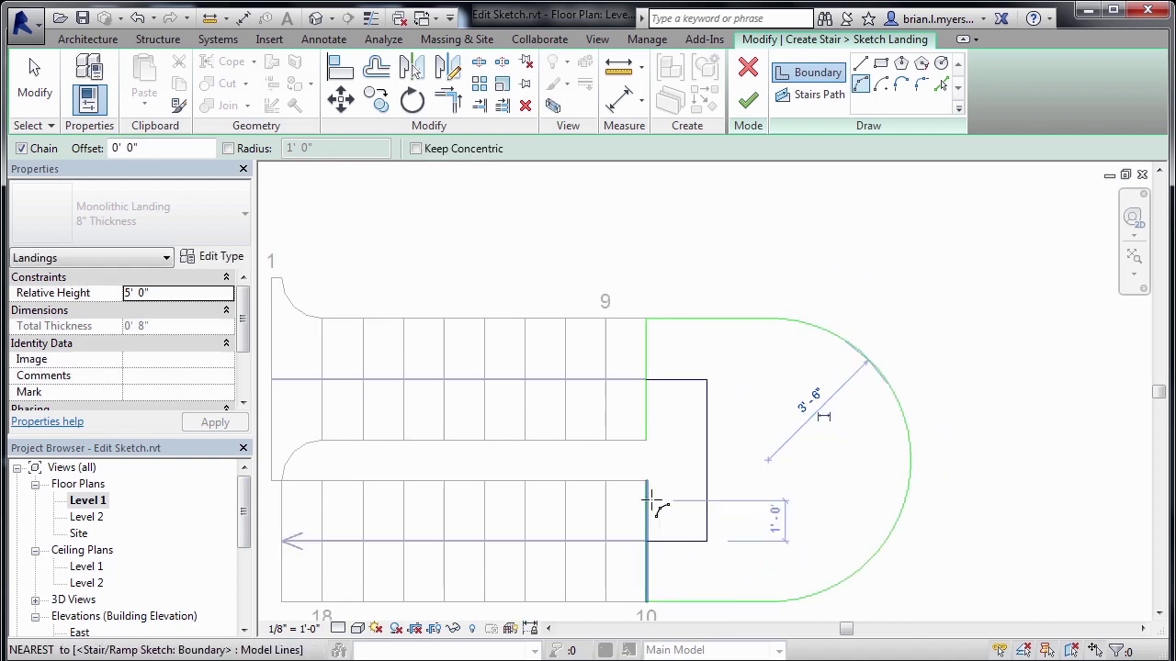
scroll(656, 407, up, 1)
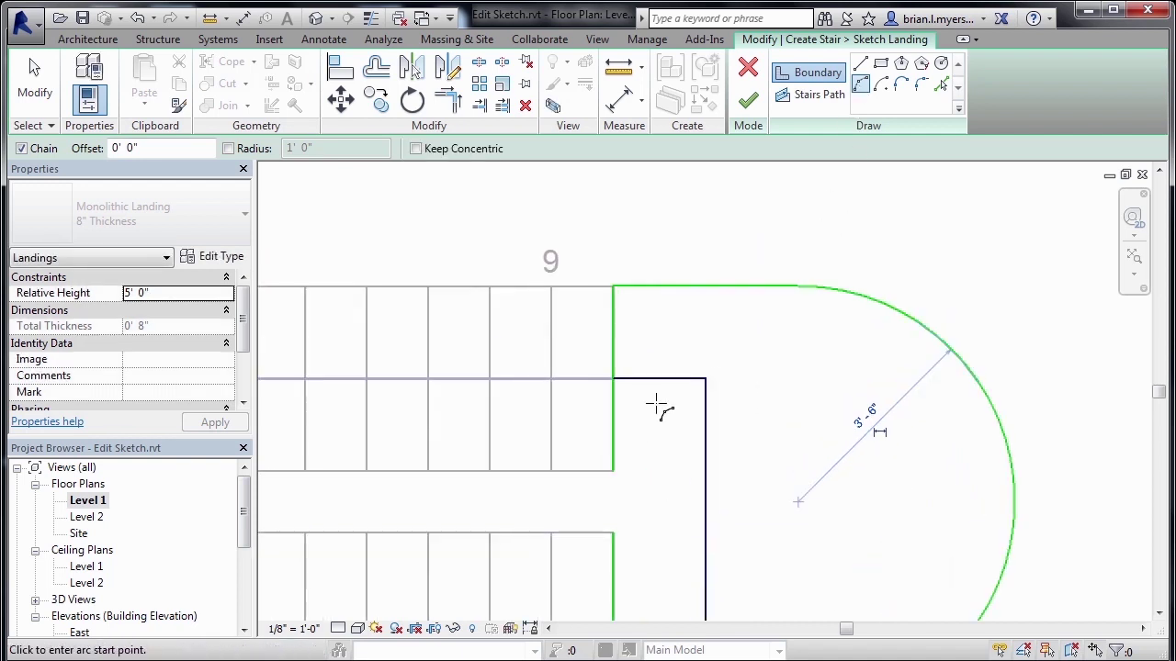
Add a small rounded arc edge at the inner run end of the landing.
click(614, 471)
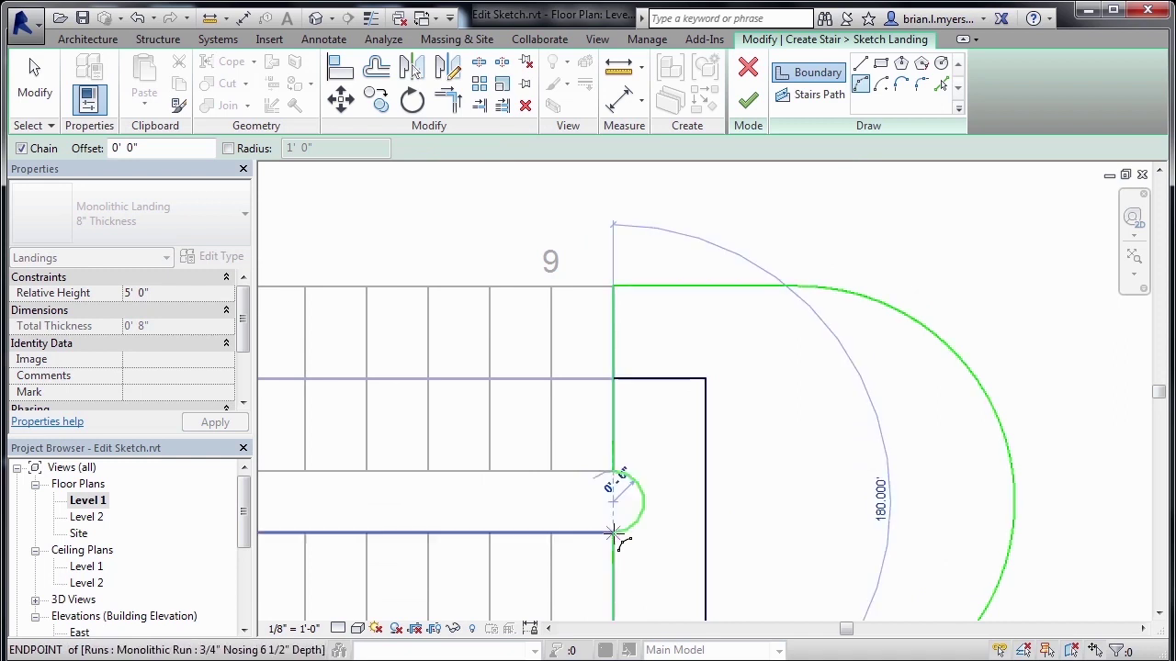
scroll(625, 501, up, 4)
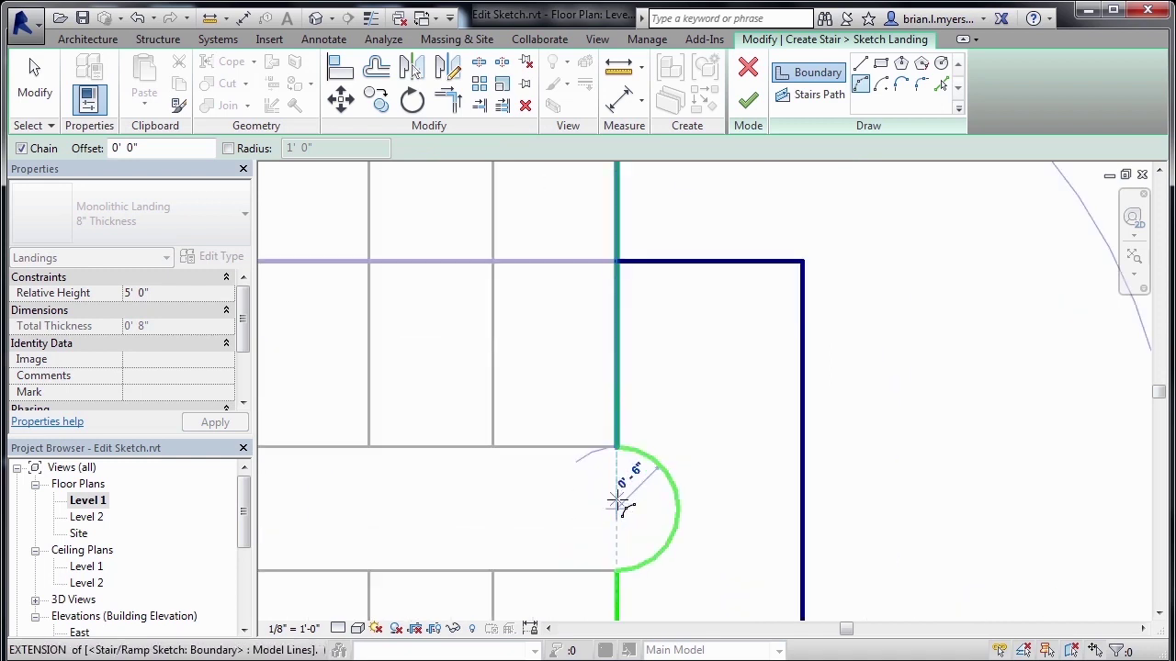
scroll(634, 503, up, 1)
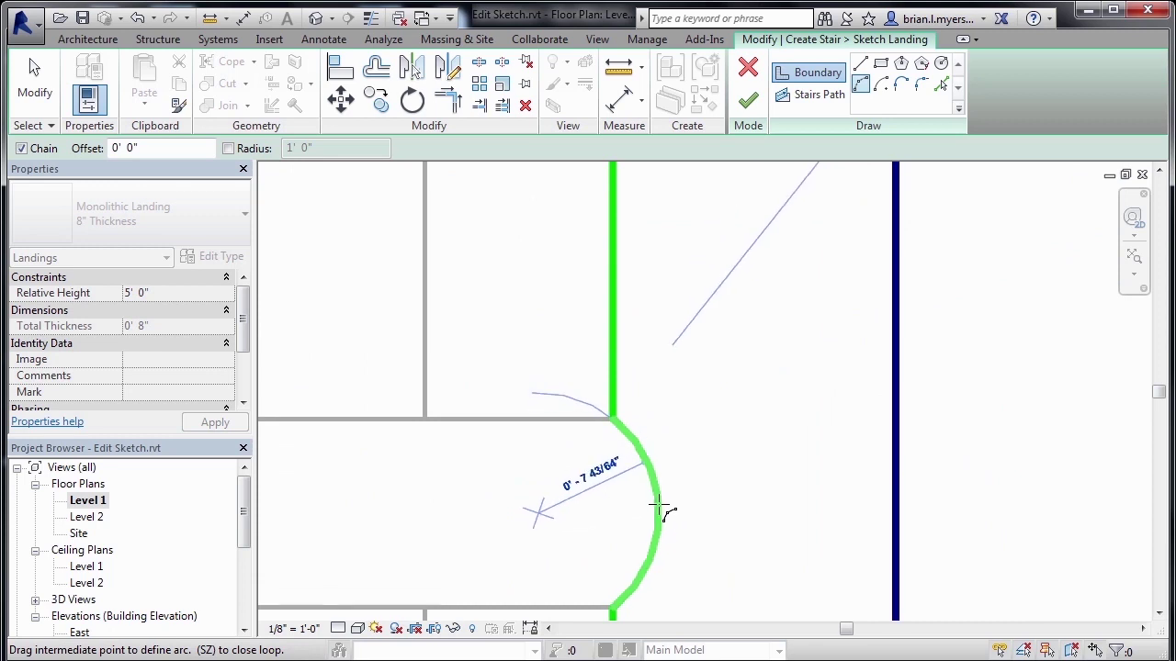
click(661, 507)
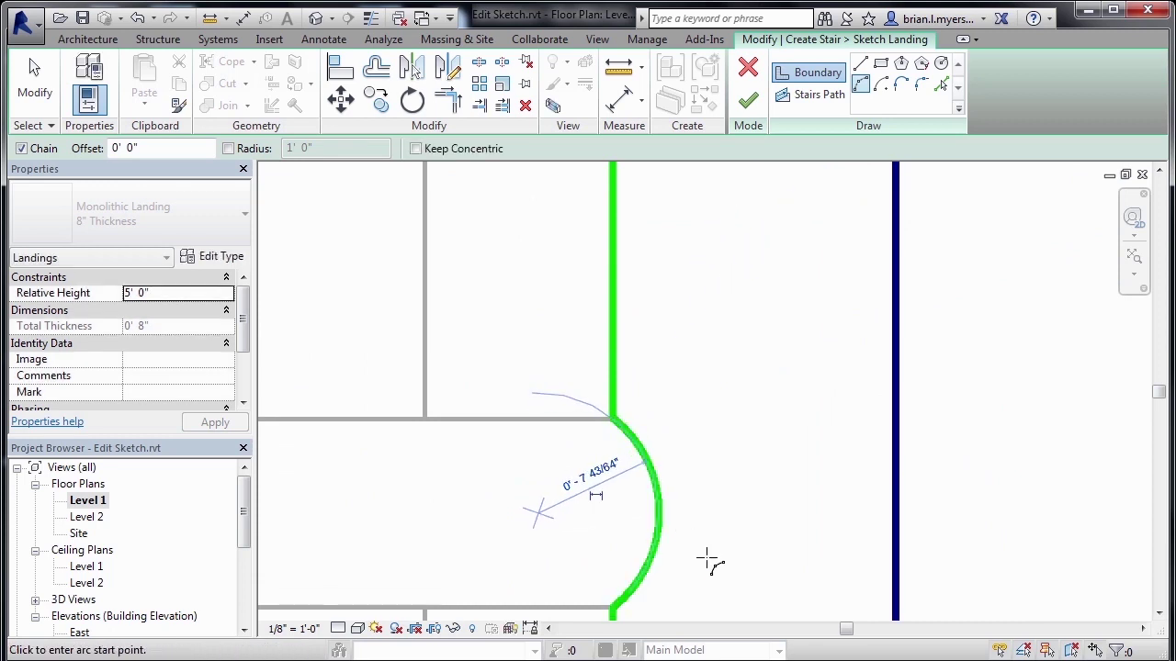
Finish the landing sketch and the stair edit, then view the rounded-landing stair in default 3D.
click(748, 103)
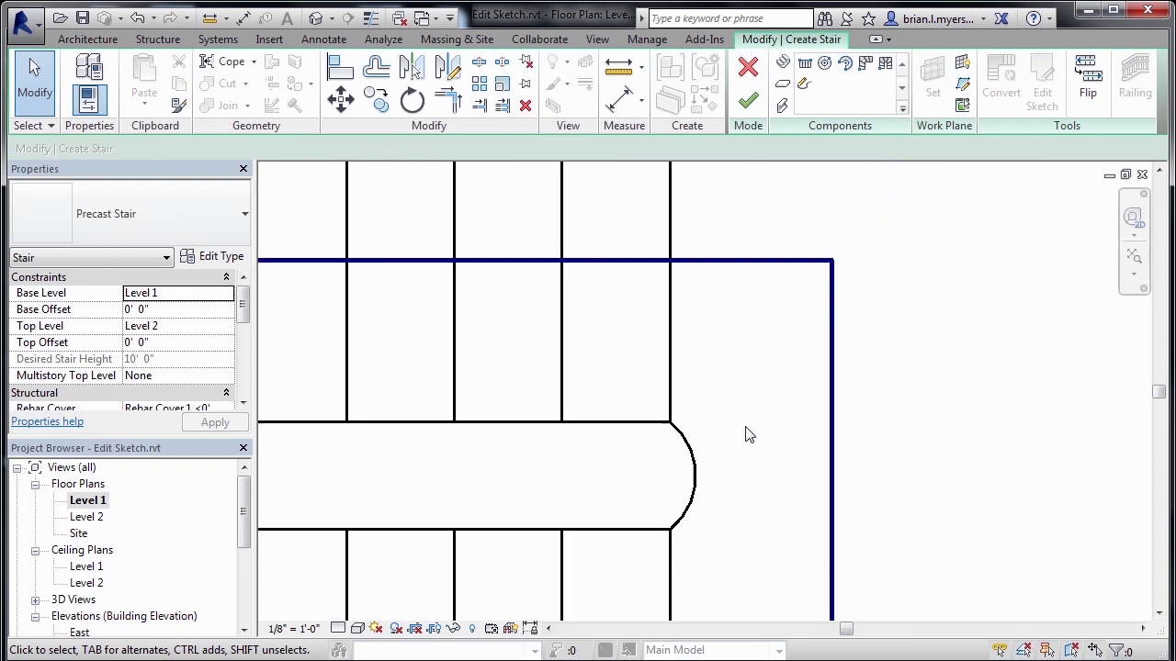
scroll(824, 411, down, 4)
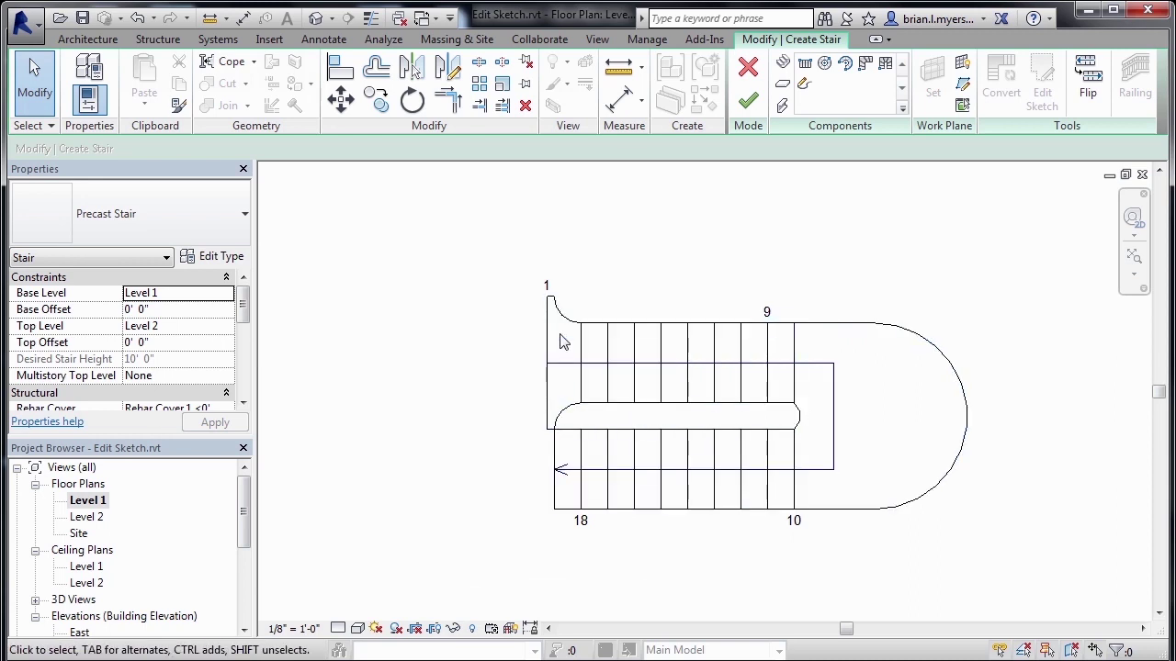
click(747, 101)
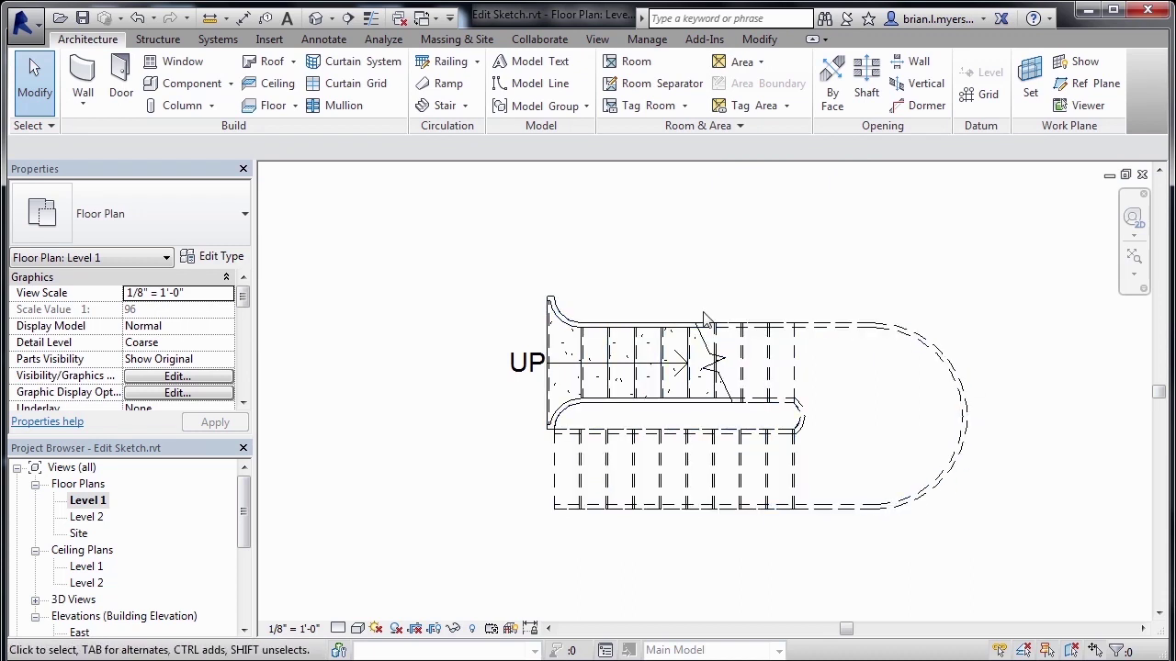
click(317, 20)
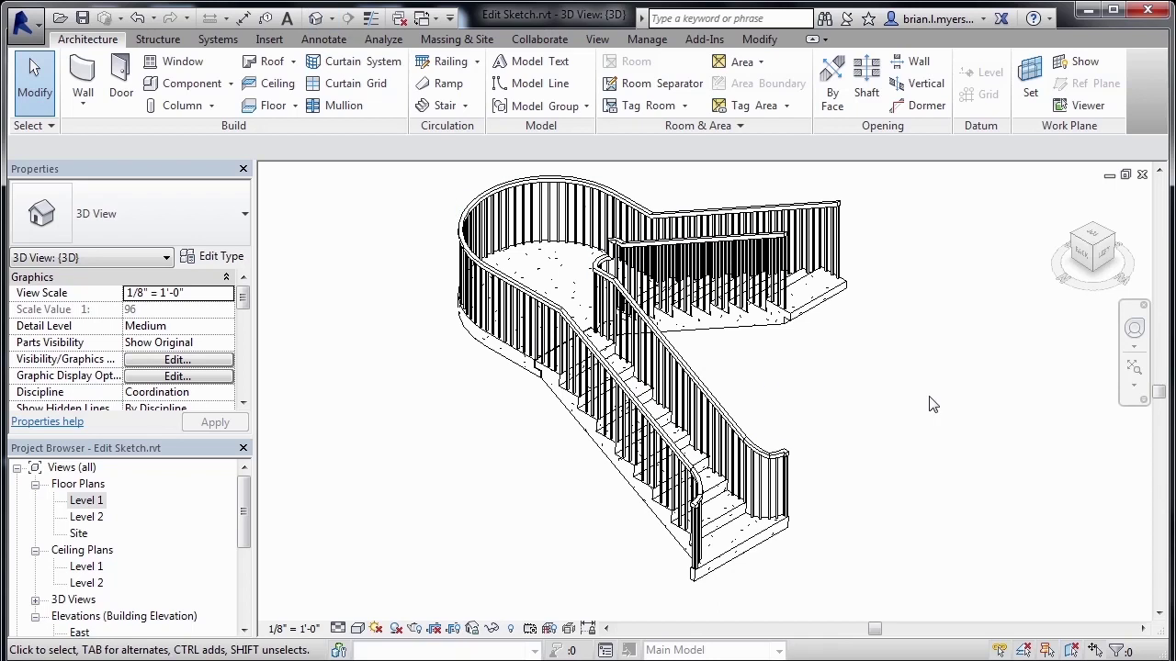